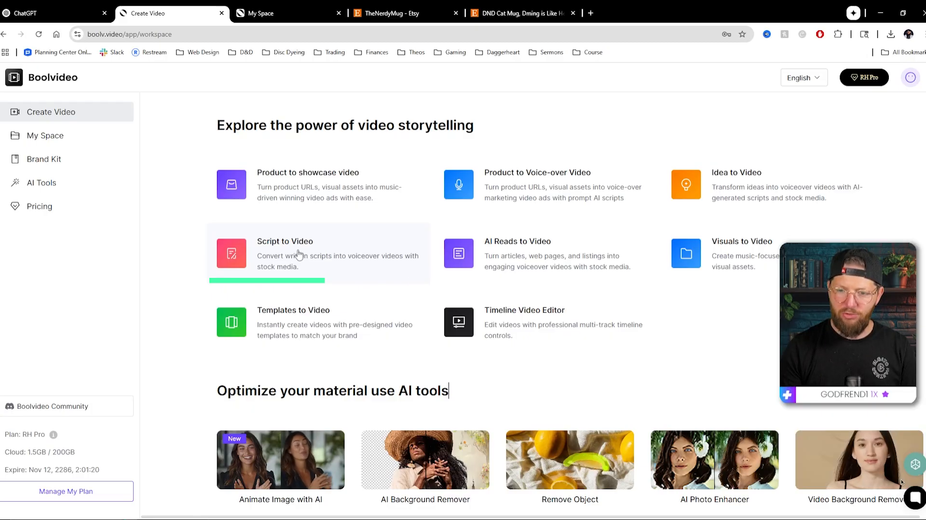
Step: Open Script to Video, and ask ChatGPT to generate a script for a video about dragons drinking coffee
{"action": "left_click", "coordinate": [272, 255]}
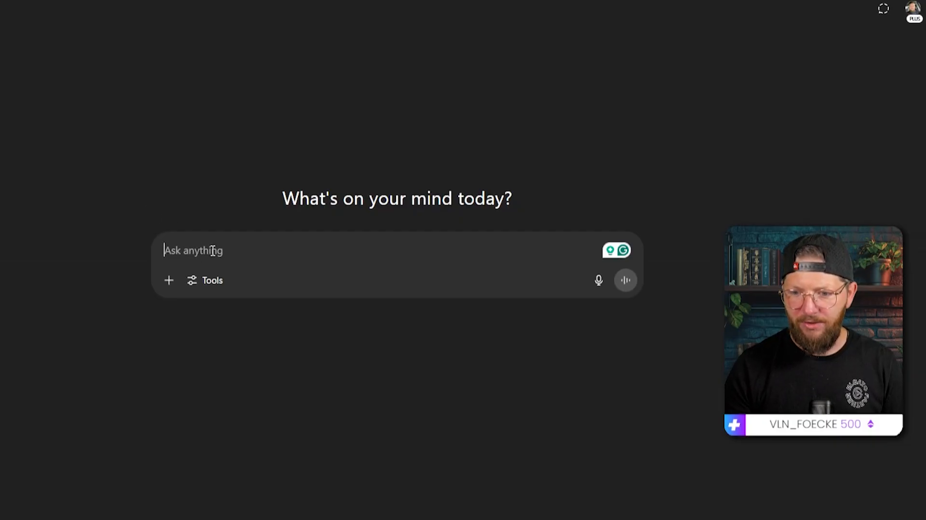
{"action": "type", "text": "Generate a sc"}
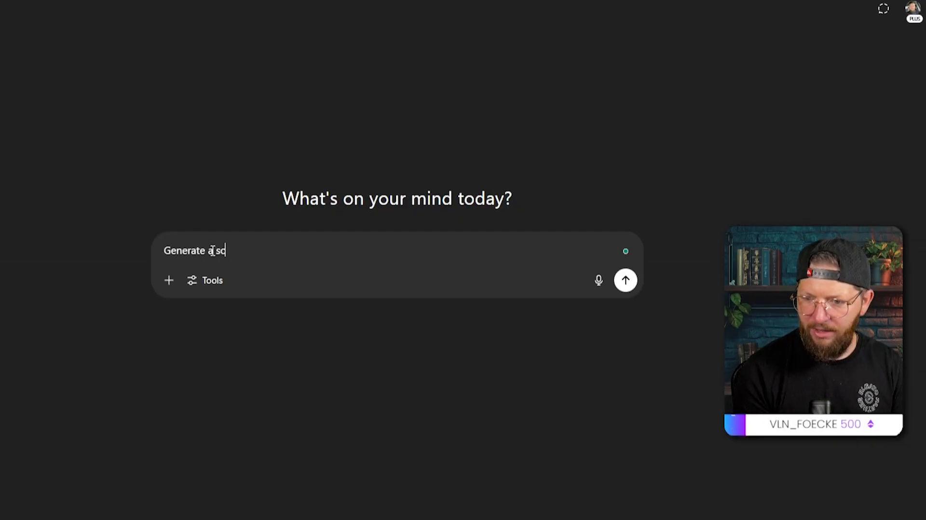
{"action": "type", "text": "ript for a video"}
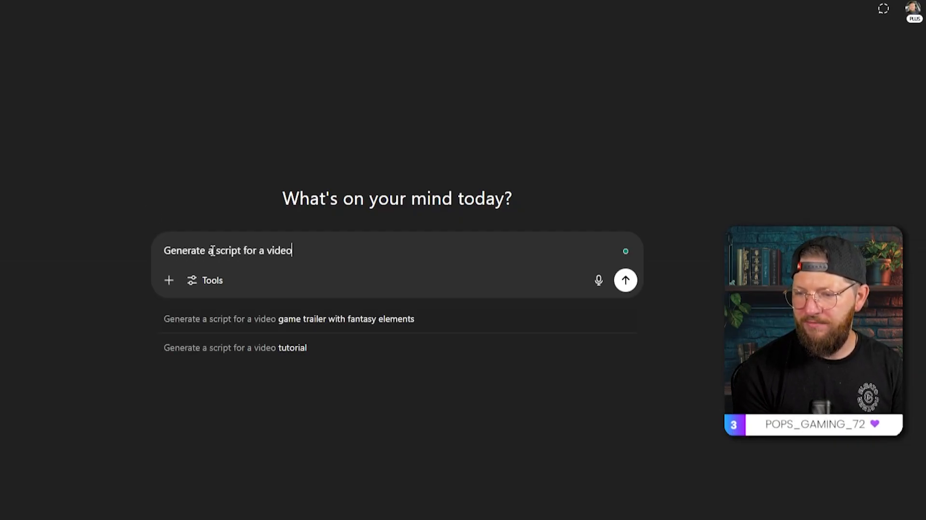
{"action": "type", "text": " ab"}
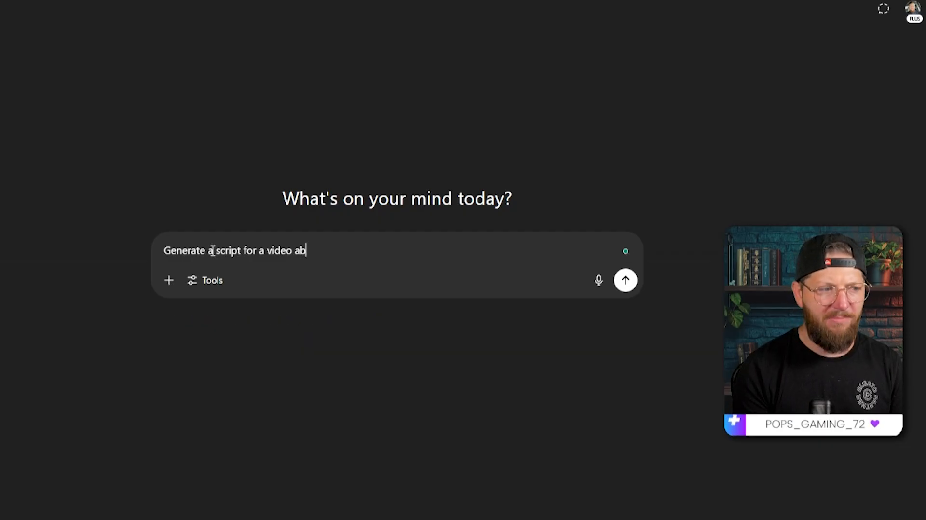
{"action": "type", "text": "out dragons drinking coffee"}
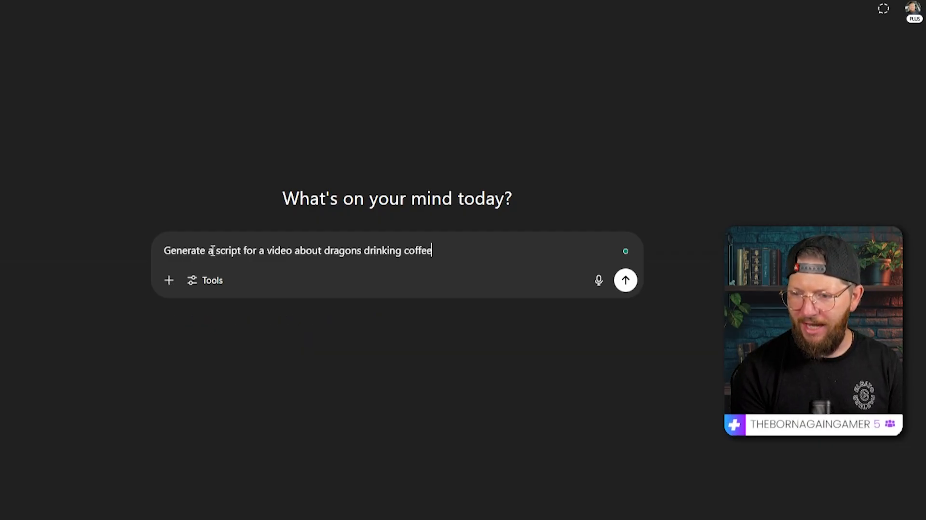
{"action": "key", "text": "Return"}
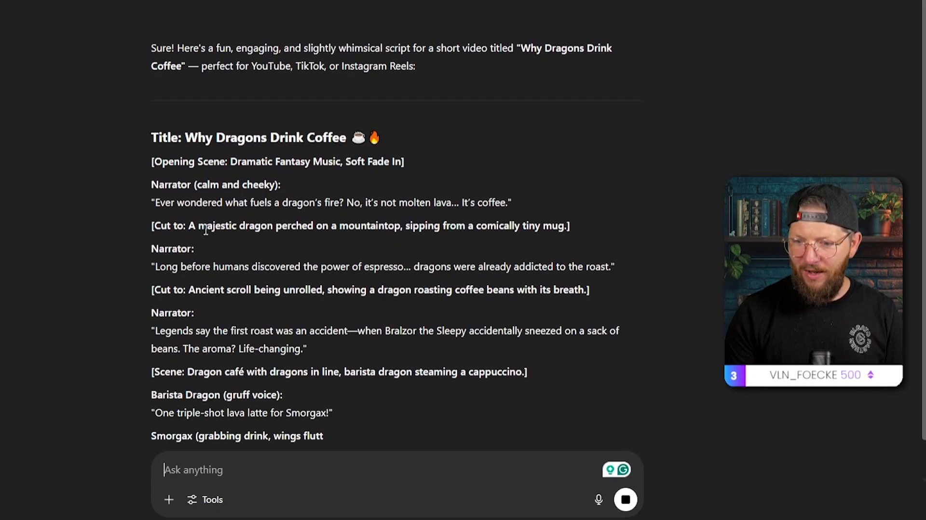
Step: Review the script and ask ChatGPT to remove all the speaker tags and give just the spoken words
{"action": "left_click_drag", "start_coordinate": [150, 185], "coordinate": [292, 204]}
{"action": "left_click_drag", "start_coordinate": [151, 225], "coordinate": [276, 228]}
{"action": "left_click", "coordinate": [281, 252]}
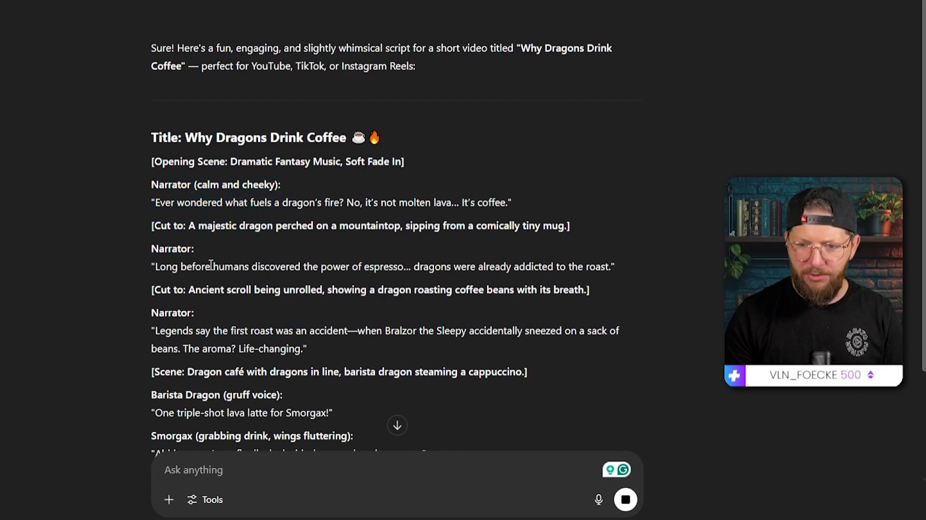
{"action": "scroll", "coordinate": [223, 331], "scroll_direction": "down", "scroll_amount": 4}
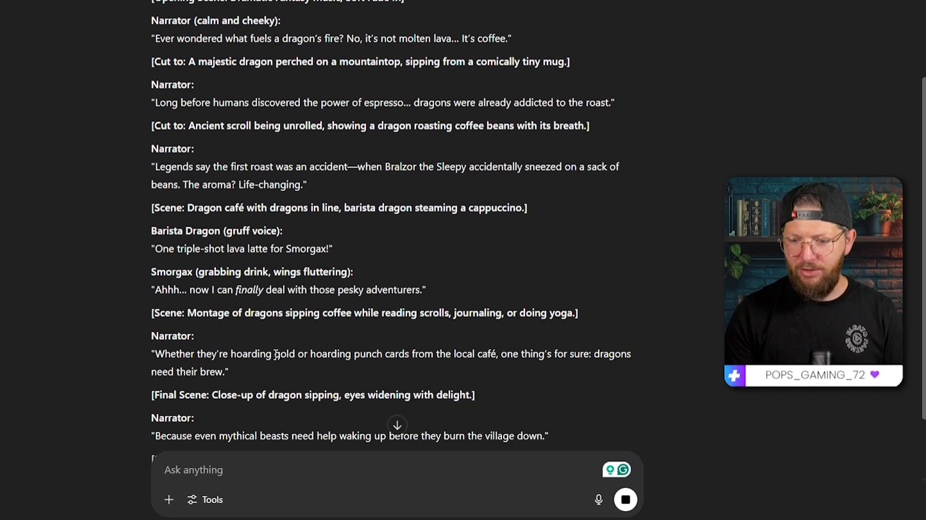
{"action": "scroll", "coordinate": [274, 343], "scroll_direction": "down", "scroll_amount": 3}
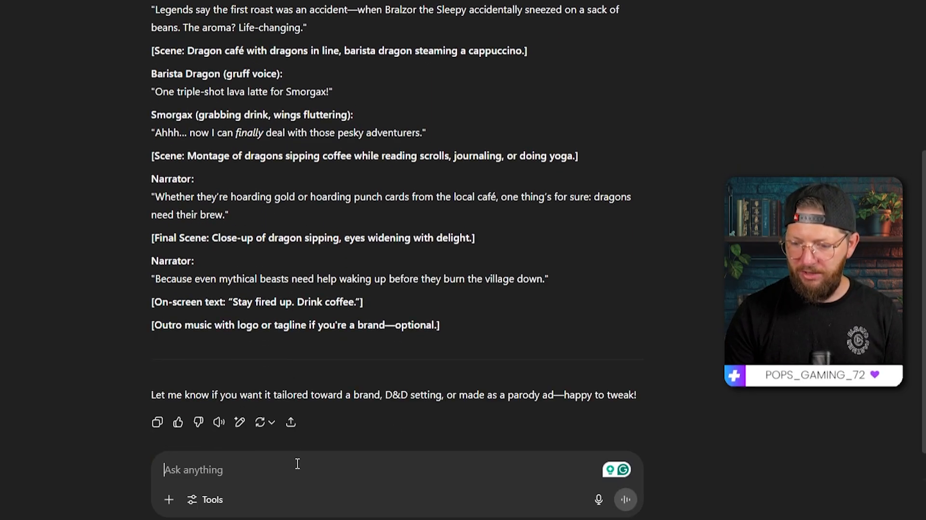
{"action": "type", "text": "Remove all the speaker tag"}
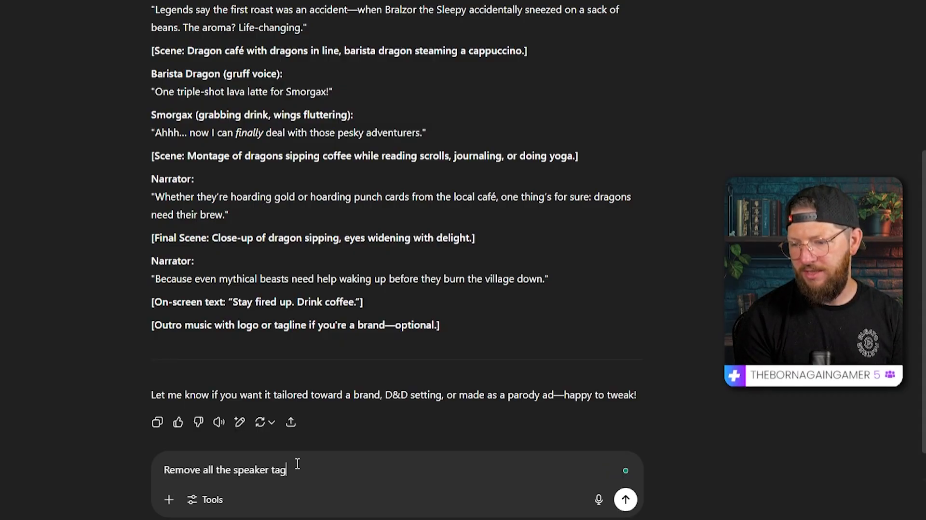
{"action": "type", "text": "s and give me just "}
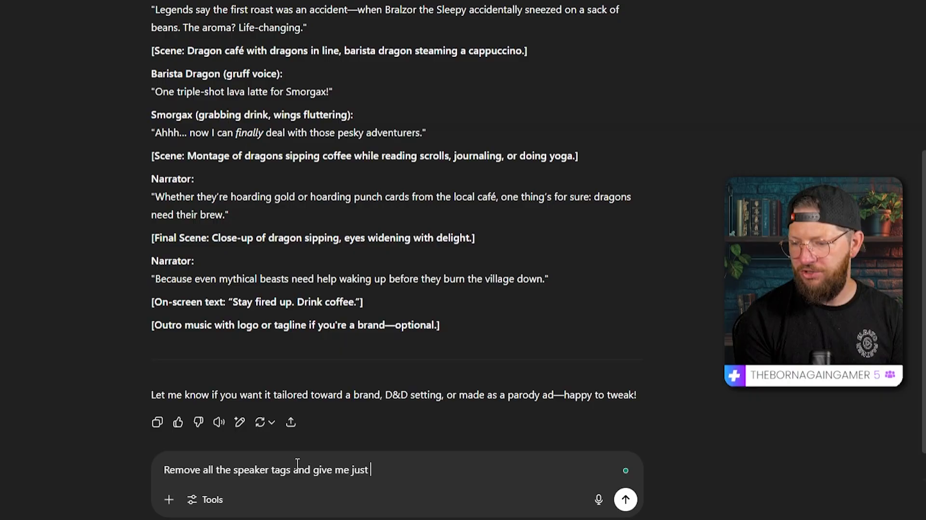
{"action": "type", "text": "the words that are spoken"}
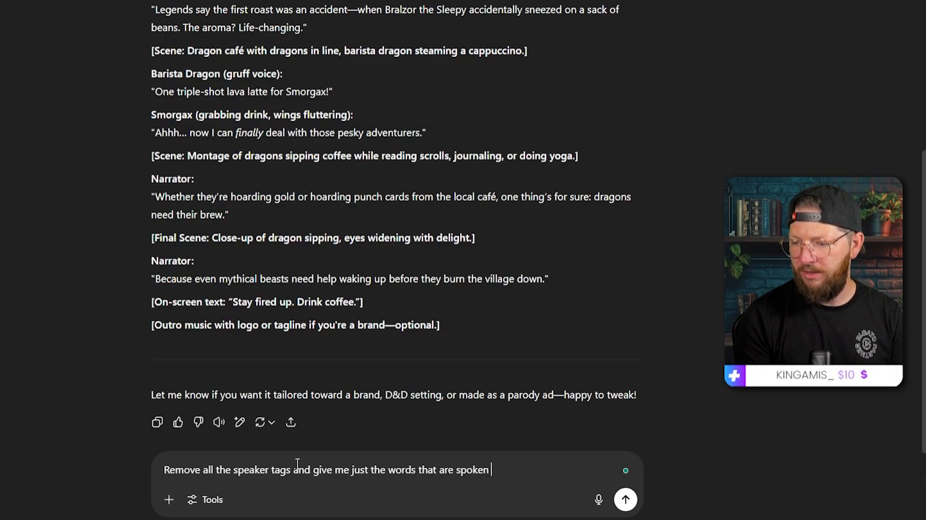
{"action": "key", "text": "Return"}
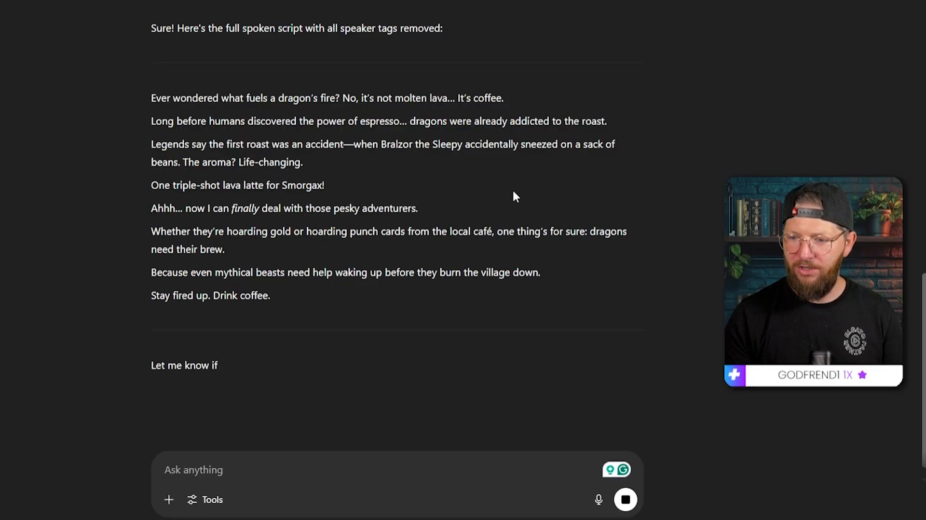
Step: Copy the spoken script and paste it into the Script to Video script box
{"action": "left_click_drag", "start_coordinate": [152, 98], "coordinate": [283, 300]}
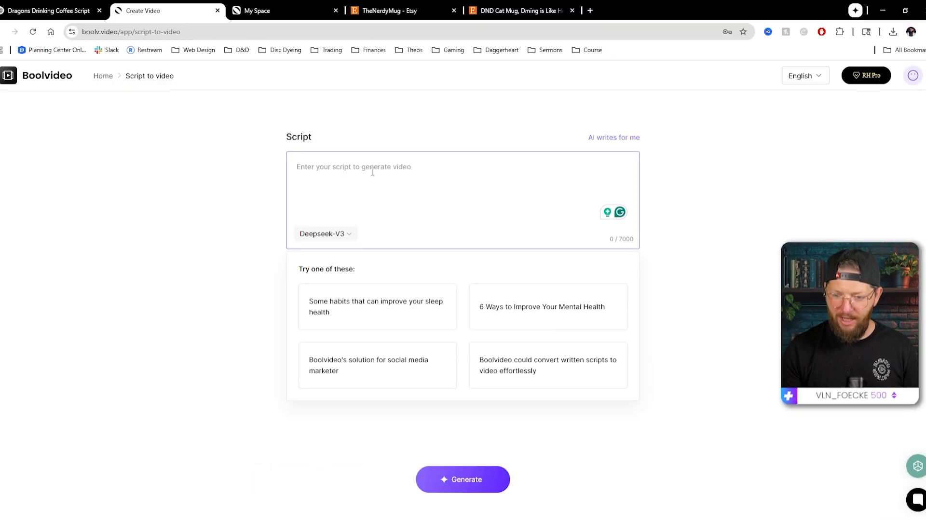
{"action": "key", "text": "ctrl+v"}
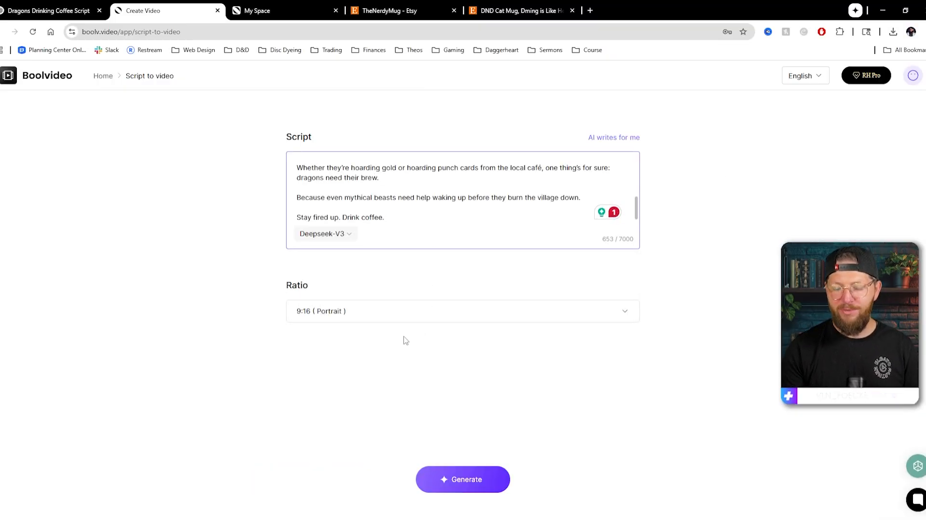
Step: Set the video ratio to 16:9 (Landscape)
{"action": "left_click", "coordinate": [364, 313]}
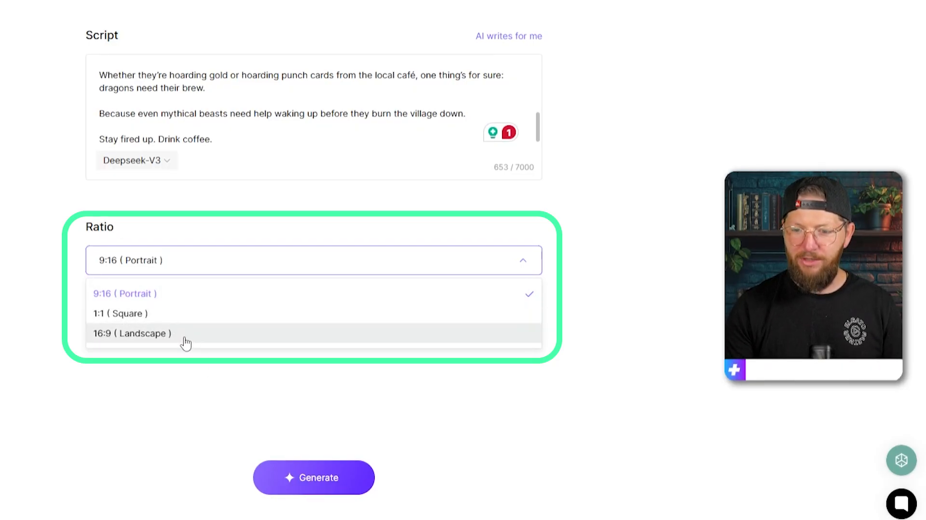
{"action": "left_click", "coordinate": [210, 334]}
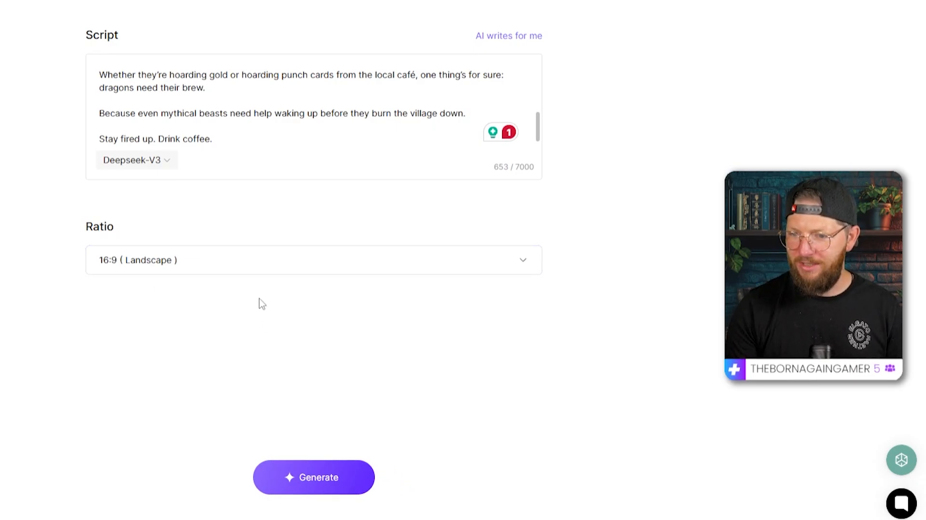
Step: Switch the script model to Deepseek-R1 and generate the video
{"action": "left_click", "coordinate": [166, 163]}
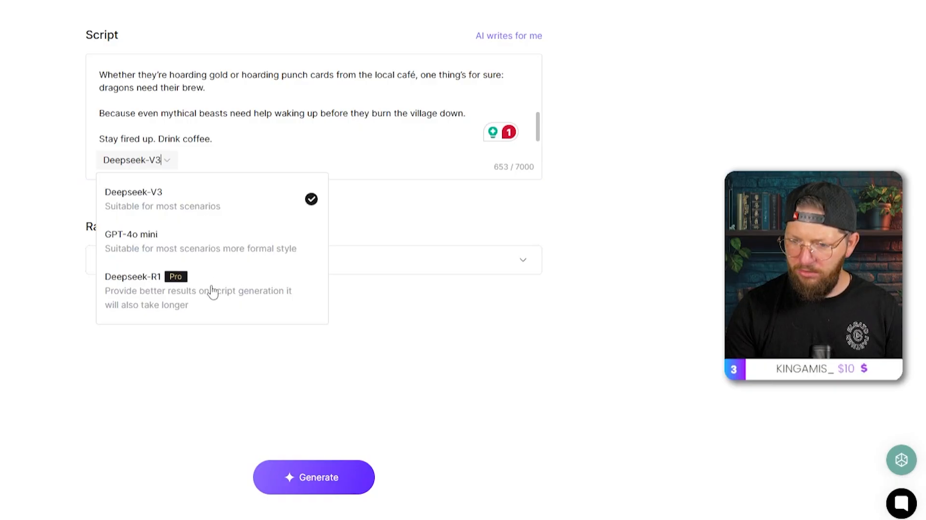
{"action": "left_click", "coordinate": [161, 294]}
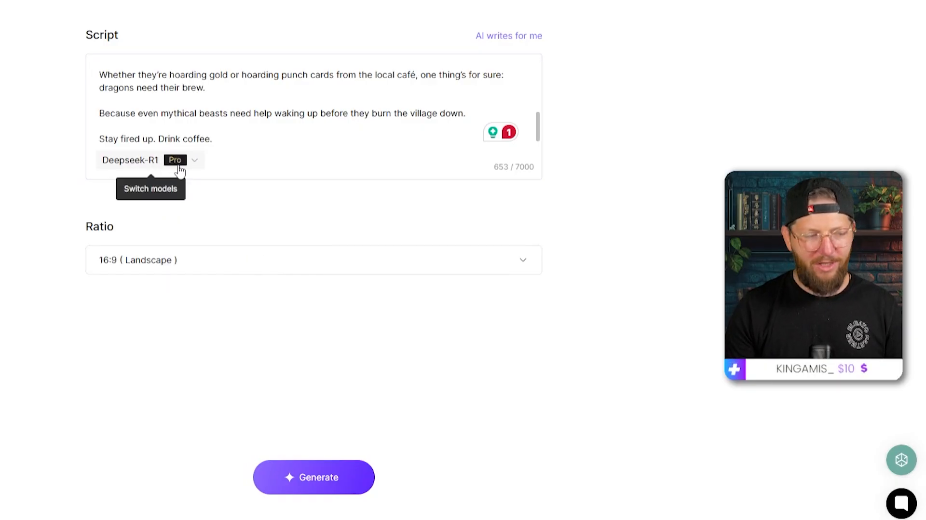
{"action": "left_click", "coordinate": [195, 161]}
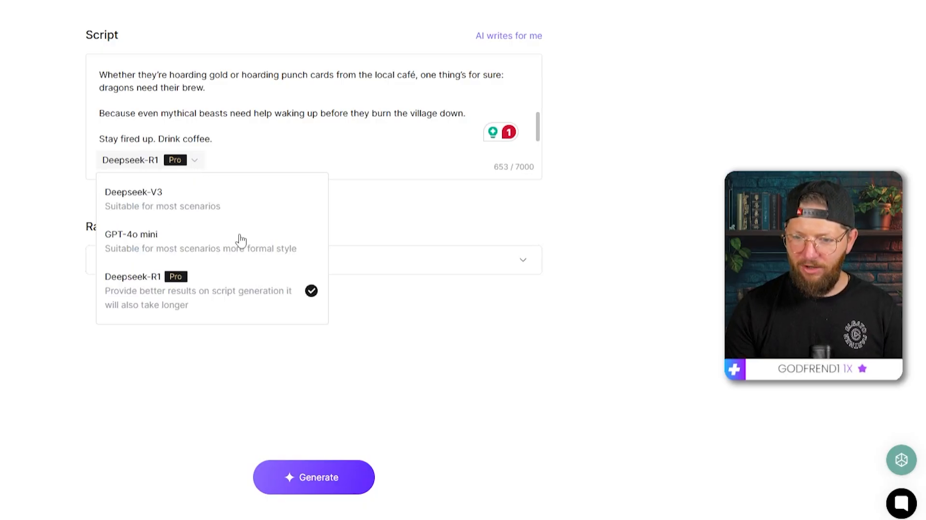
{"action": "left_click", "coordinate": [179, 300]}
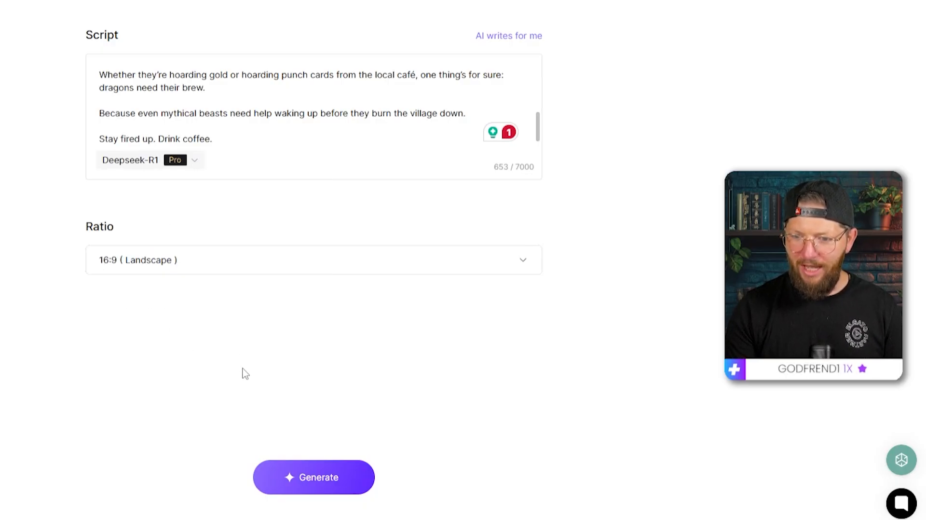
{"action": "left_click", "coordinate": [321, 482]}
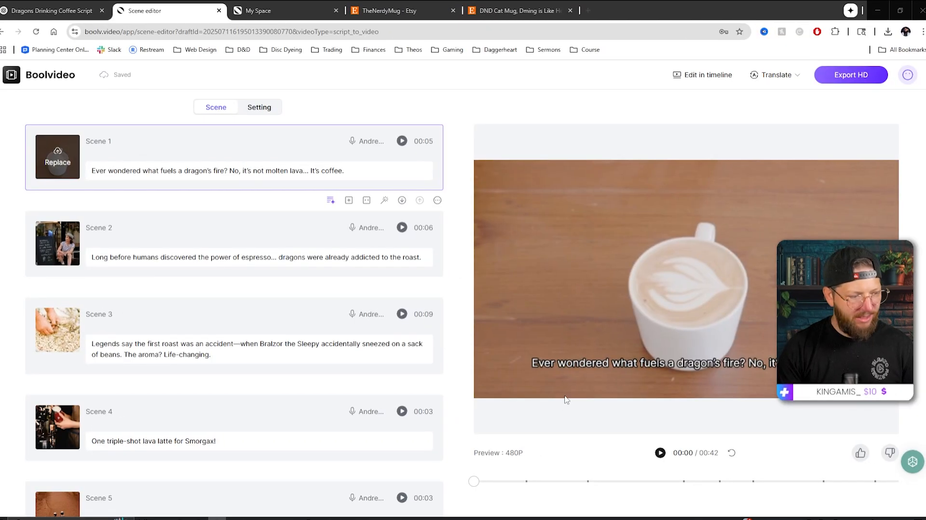
Step: Preview the video, then replace Scene 3's footage with a child-in-dragon-costume clip from a library search for "dragon"
{"action": "left_click", "coordinate": [542, 464]}
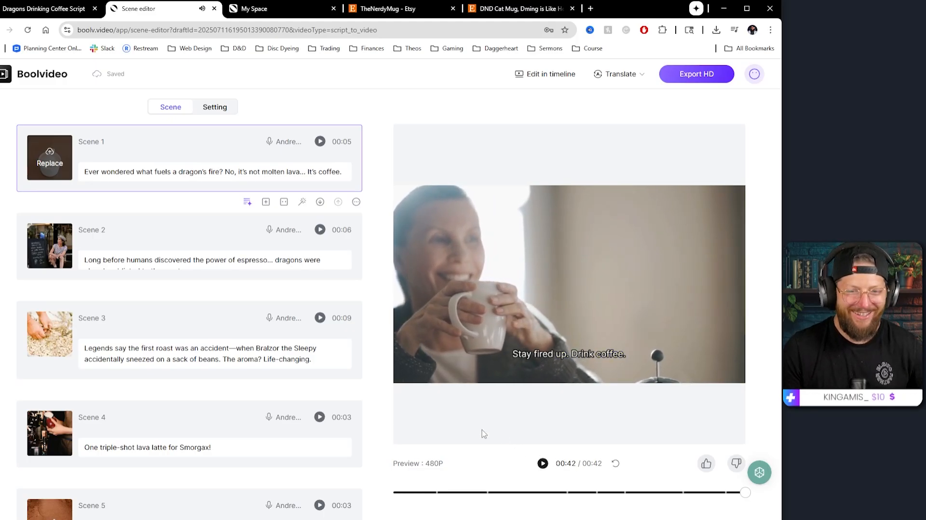
{"action": "scroll", "coordinate": [176, 282], "scroll_direction": "down", "scroll_amount": 1}
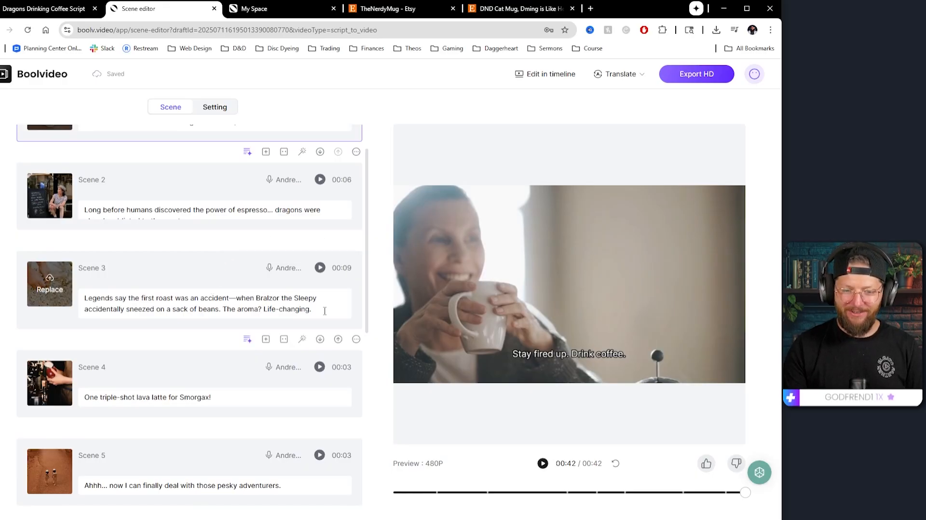
{"action": "left_click", "coordinate": [133, 300]}
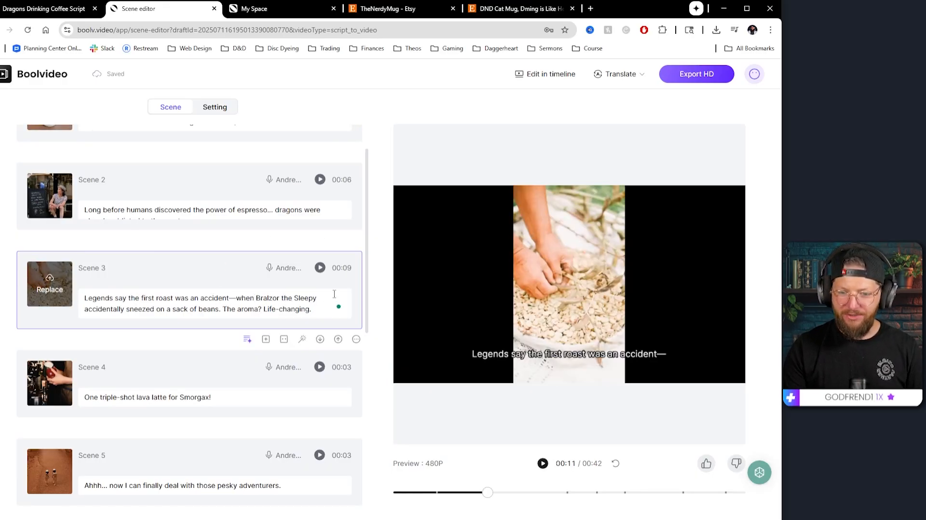
{"action": "left_click", "coordinate": [50, 285]}
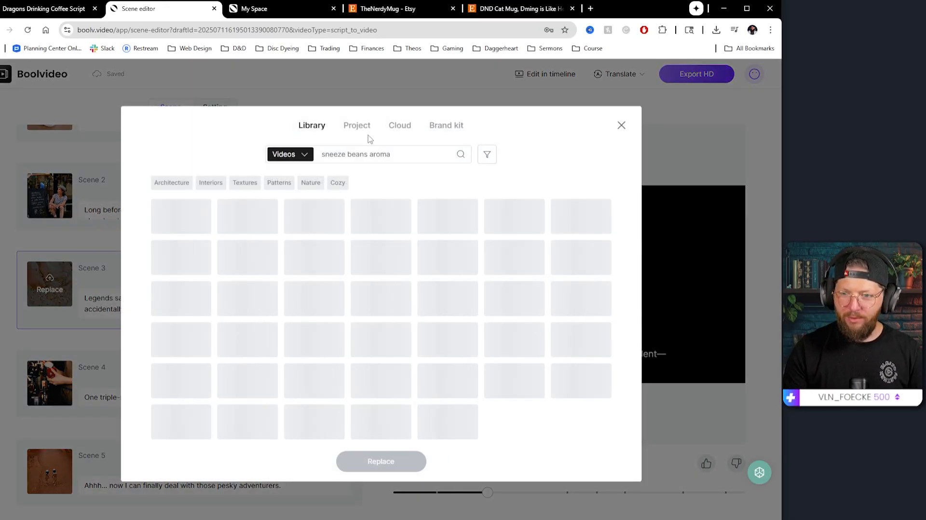
{"action": "triple_click", "coordinate": [337, 154]}
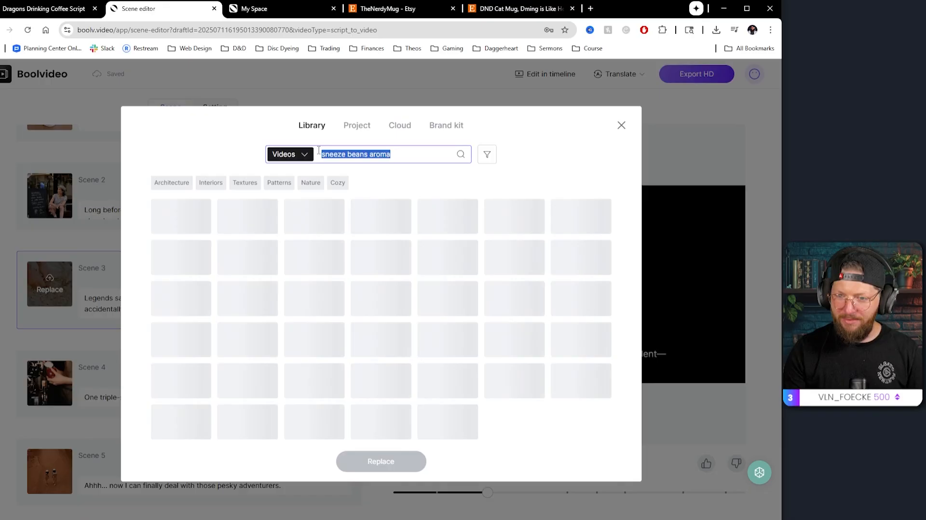
{"action": "type", "text": "dragon"}
{"action": "key", "text": "Return"}
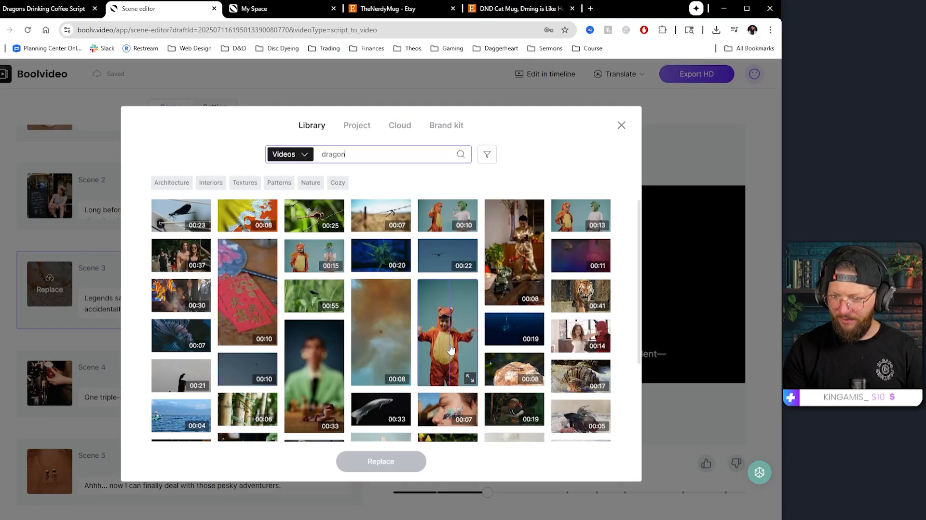
{"action": "left_click", "coordinate": [447, 332]}
{"action": "left_click", "coordinate": [381, 461]}
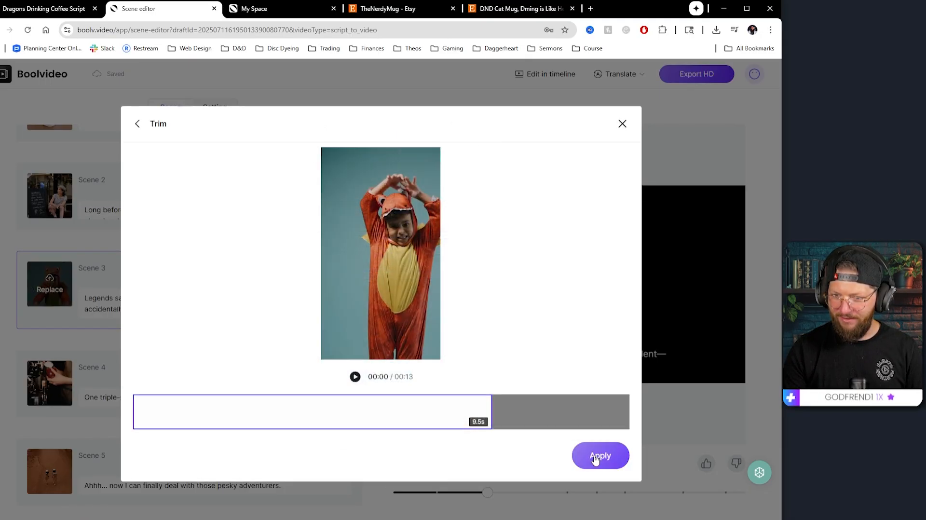
{"action": "left_click", "coordinate": [600, 453]}
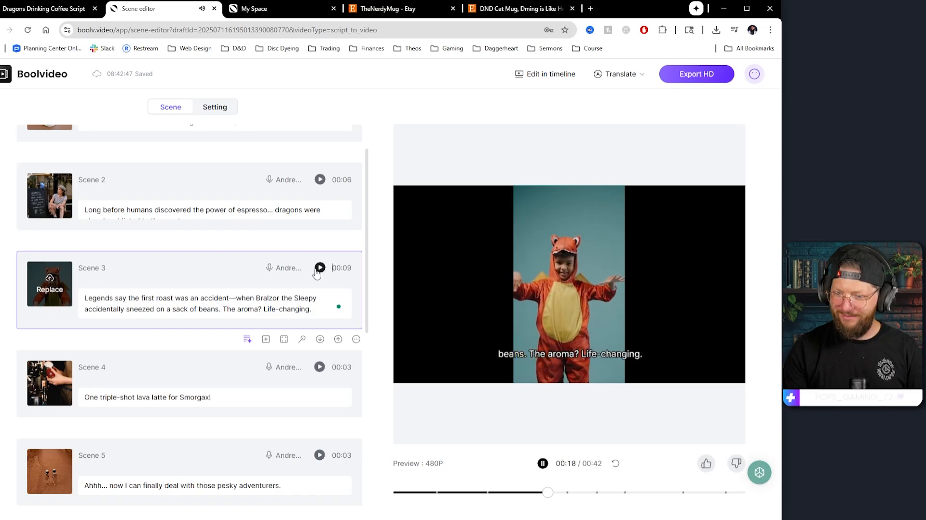
Step: Replace Scene 7's footage with a lion statue clip from a library search for "mythical beast" and preview it
{"action": "left_click", "coordinate": [542, 463]}
{"action": "scroll", "coordinate": [49, 384], "scroll_direction": "down", "scroll_amount": 7}
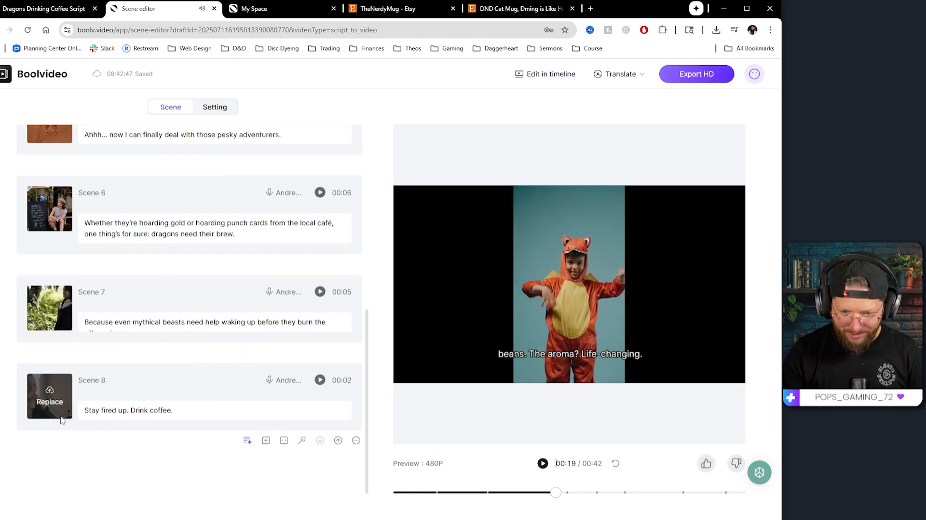
{"action": "left_click", "coordinate": [63, 312]}
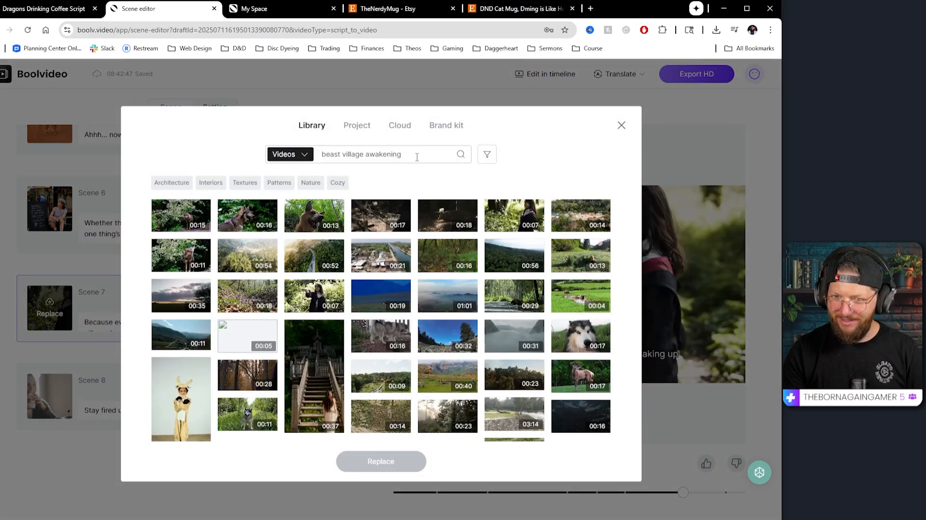
{"action": "left_click", "coordinate": [416, 154]}
{"action": "type", "text": "mythical beast"}
{"action": "key", "text": "Return"}
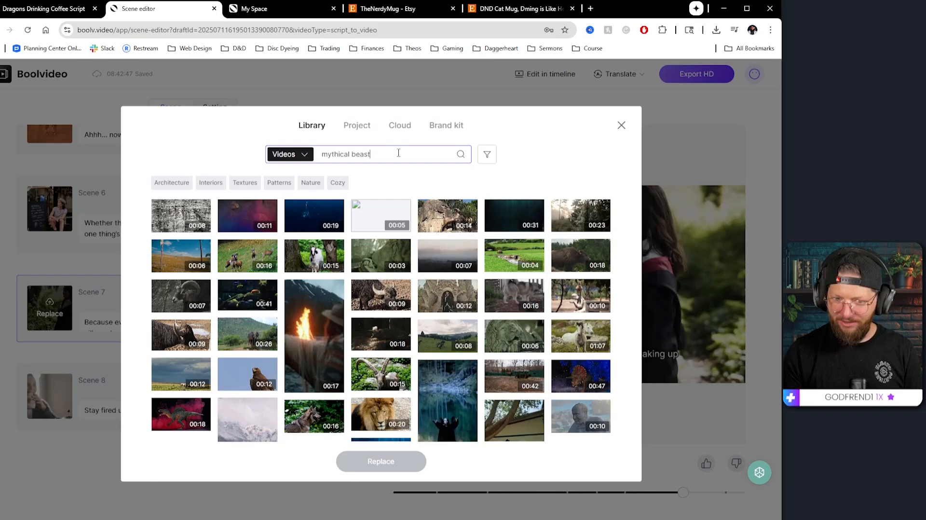
{"action": "scroll", "coordinate": [510, 291], "scroll_direction": "down", "scroll_amount": 1}
{"action": "left_click", "coordinate": [509, 292]}
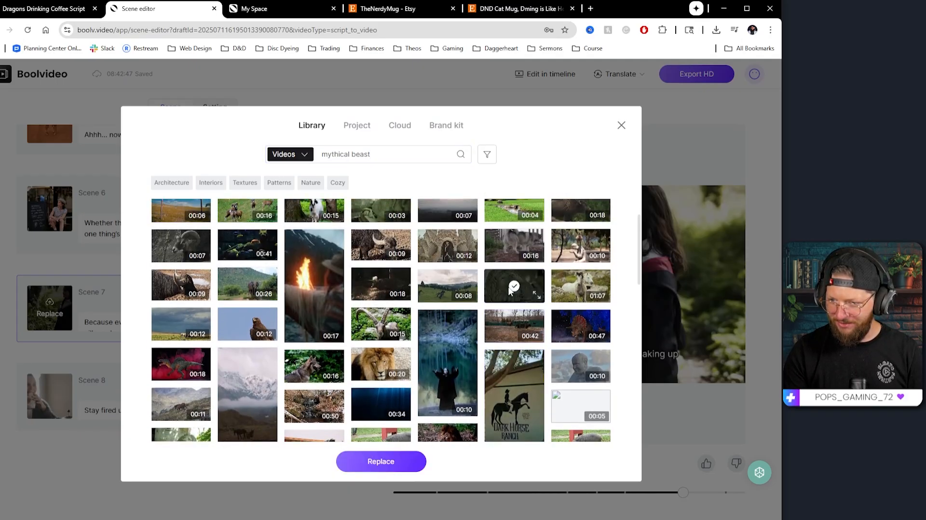
{"action": "left_click", "coordinate": [380, 461]}
{"action": "left_click", "coordinate": [319, 293]}
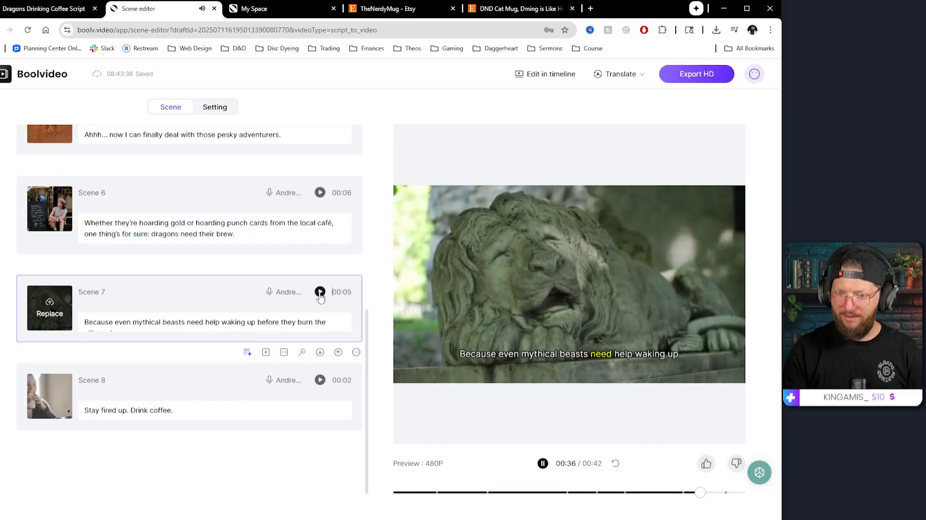
Step: Set the captions to the Bounce out animation with the outlined Experience caption style
{"action": "left_click", "coordinate": [542, 463]}
{"action": "left_click", "coordinate": [212, 109]}
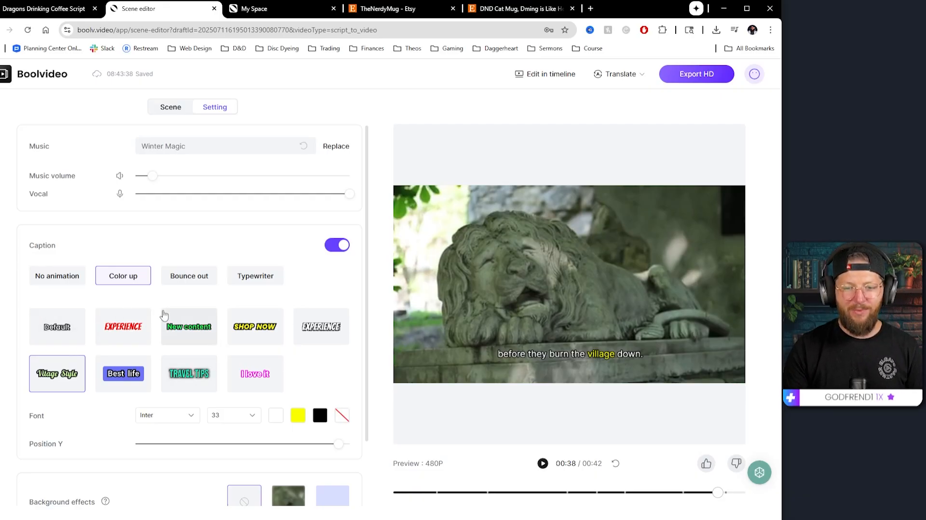
{"action": "left_click", "coordinate": [187, 333]}
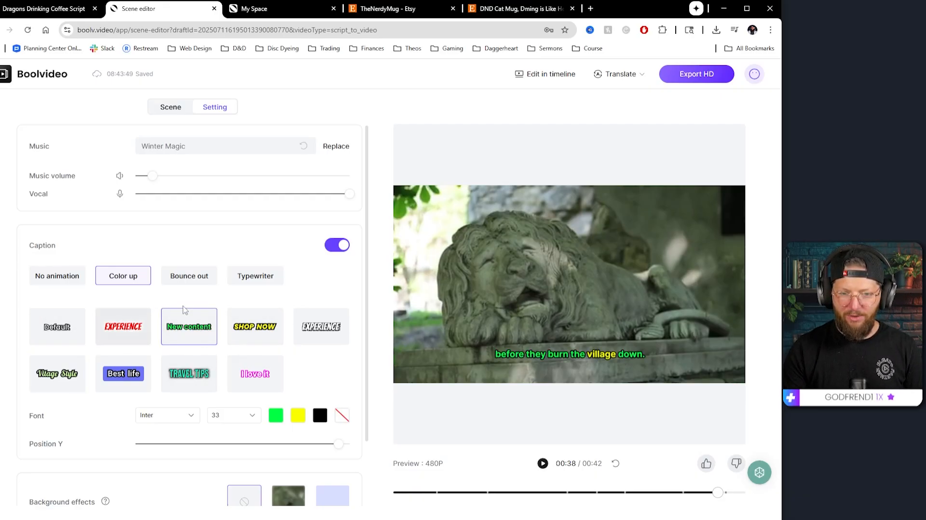
{"action": "left_click", "coordinate": [192, 282]}
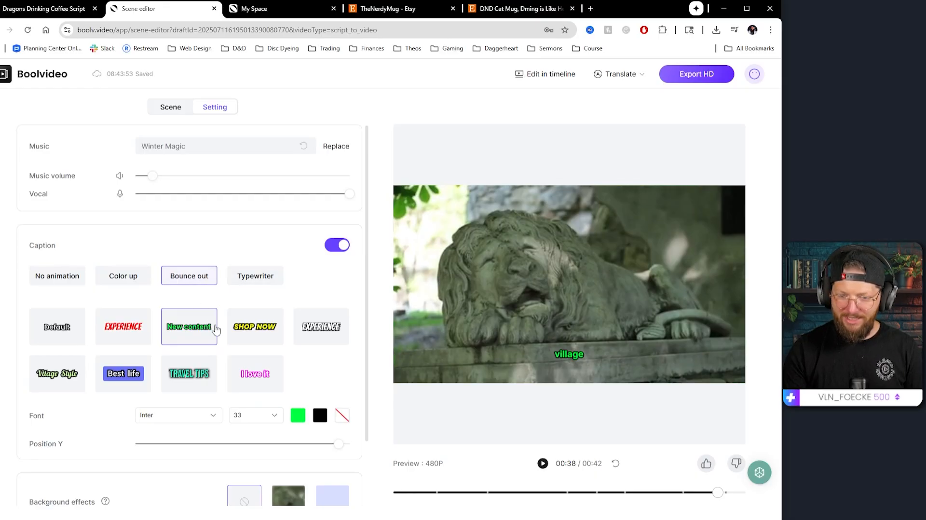
{"action": "left_click", "coordinate": [321, 327]}
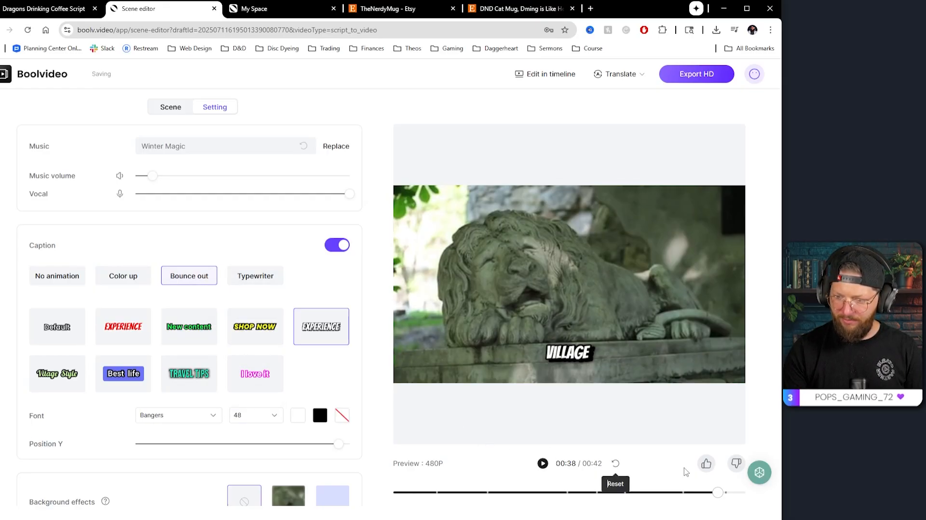
Step: Replay the video from the beginning and switch the captions off
{"action": "left_click_drag", "start_coordinate": [718, 492], "coordinate": [379, 491]}
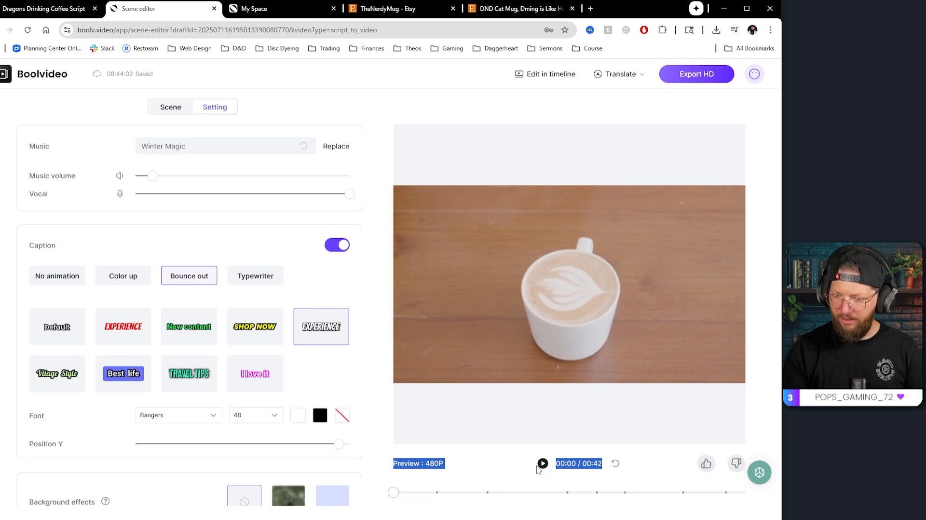
{"action": "left_click", "coordinate": [542, 464]}
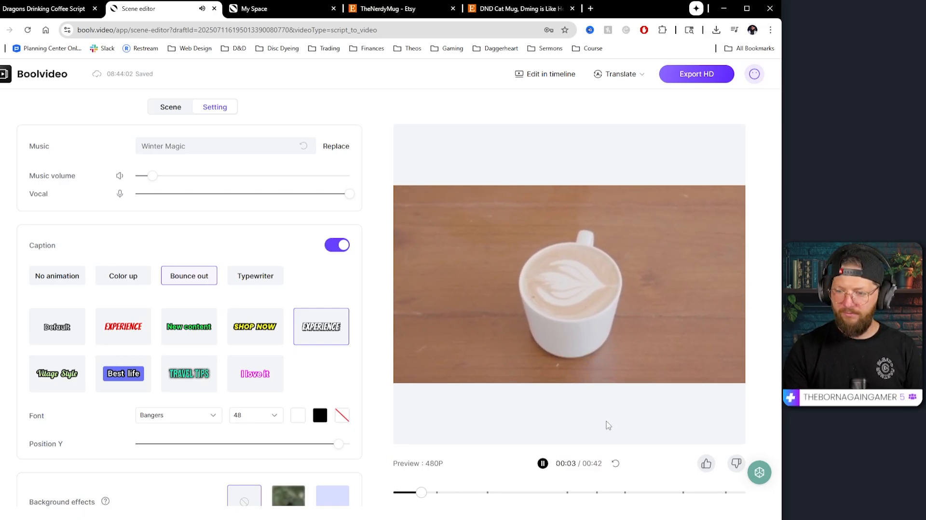
{"action": "left_click", "coordinate": [542, 463]}
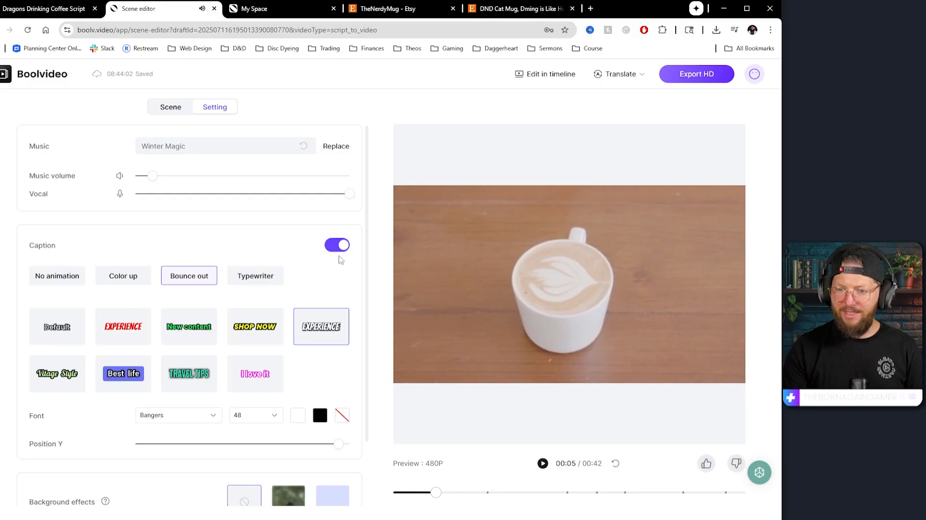
{"action": "left_click", "coordinate": [333, 245]}
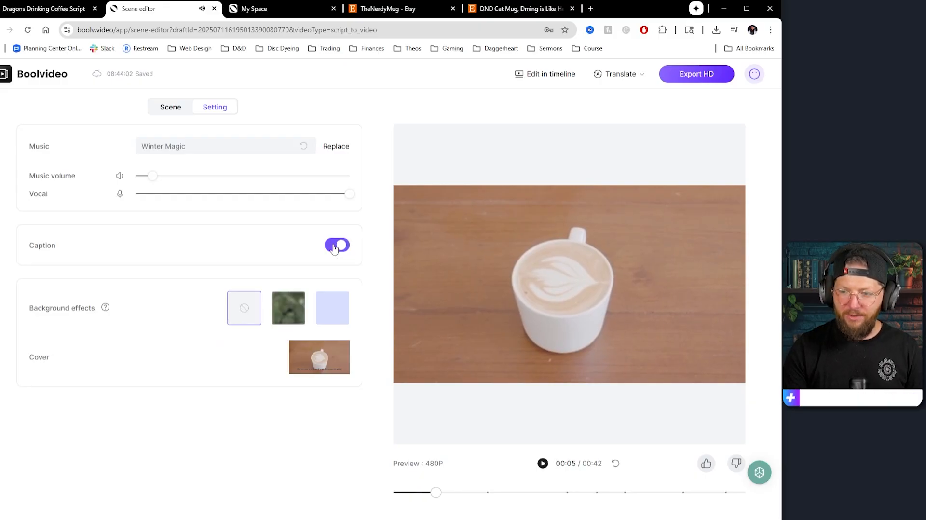
{"action": "left_click", "coordinate": [542, 464]}
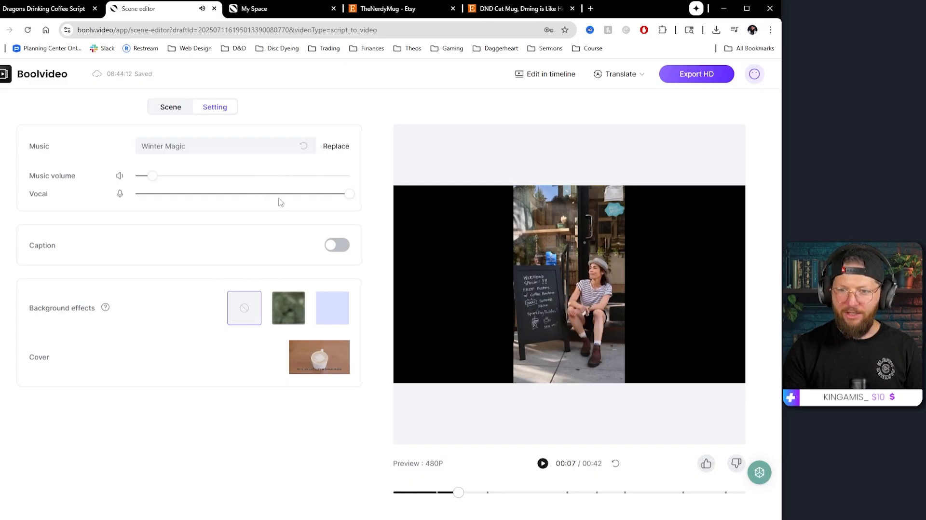
Step: Raise the music volume slightly and replace the background music with Reborn from the Fantasy category
{"action": "left_click_drag", "start_coordinate": [156, 178], "coordinate": [188, 186]}
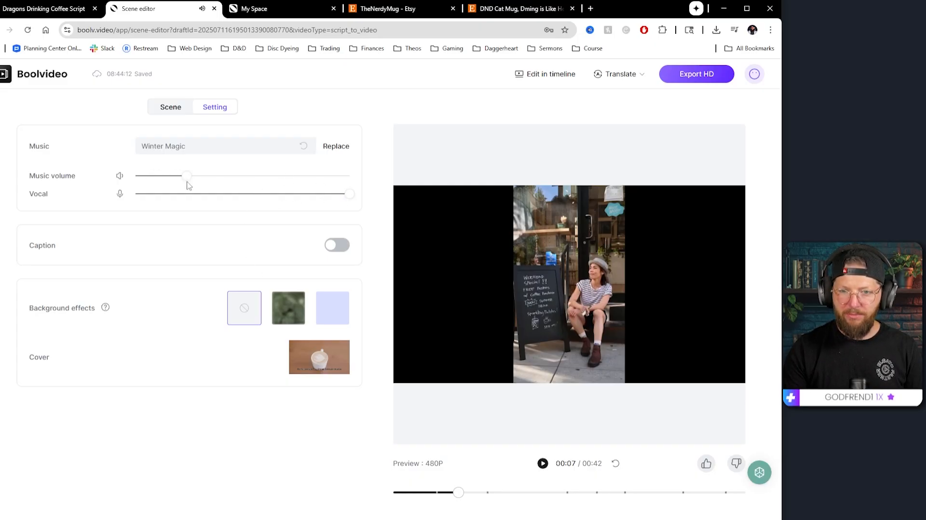
{"action": "left_click", "coordinate": [333, 146]}
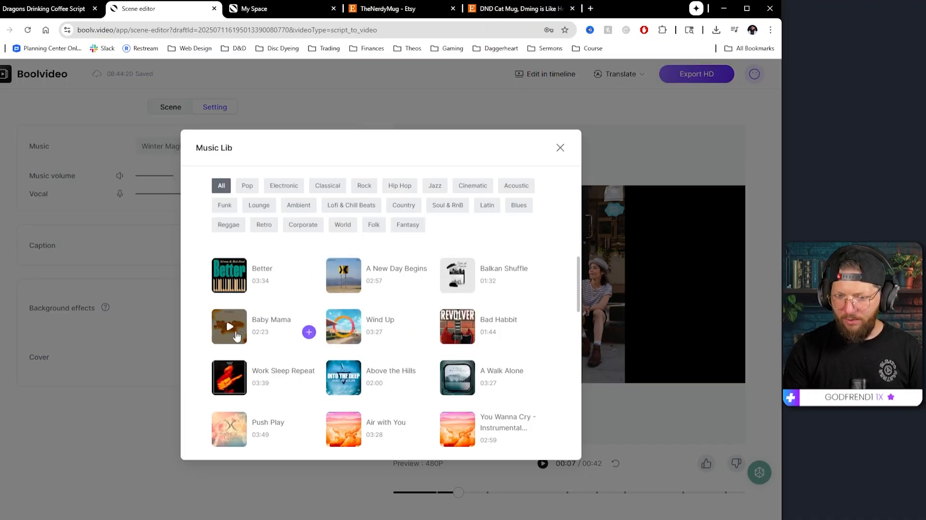
{"action": "left_click", "coordinate": [229, 330]}
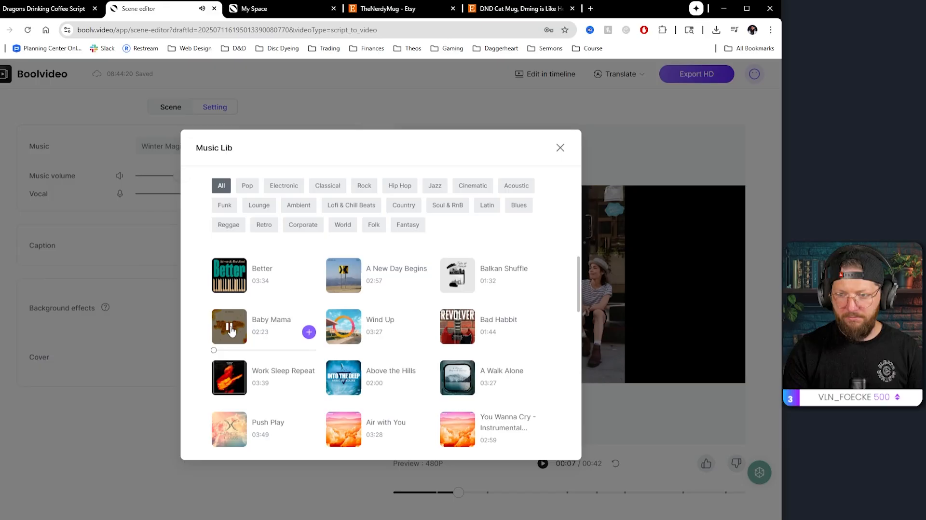
{"action": "left_click", "coordinate": [407, 224]}
{"action": "left_click", "coordinate": [458, 330]}
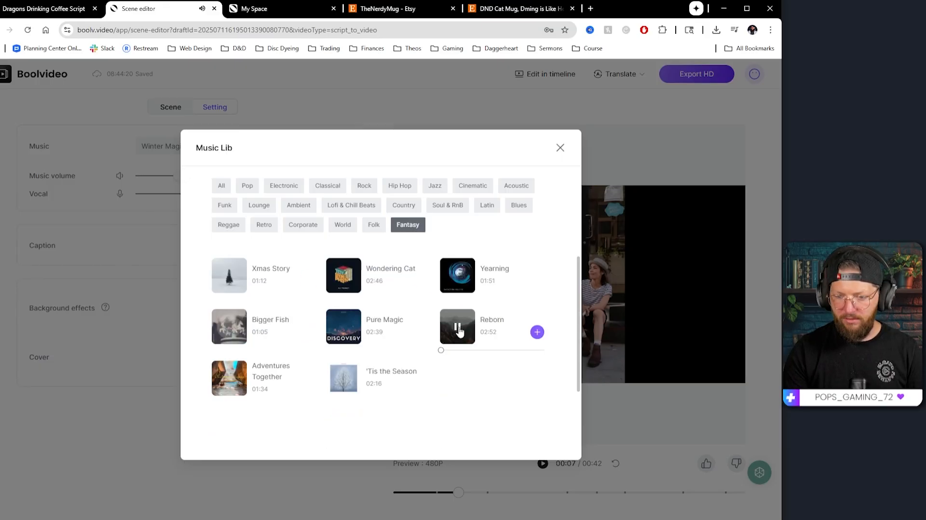
{"action": "left_click", "coordinate": [536, 332]}
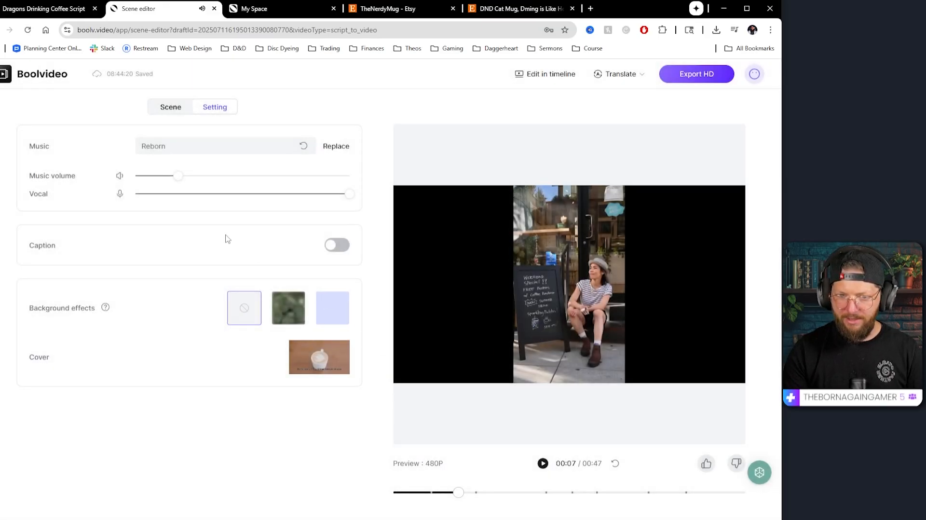
Step: Restart the preview from the beginning and switch the captions back on
{"action": "left_click", "coordinate": [390, 492]}
{"action": "left_click", "coordinate": [545, 463]}
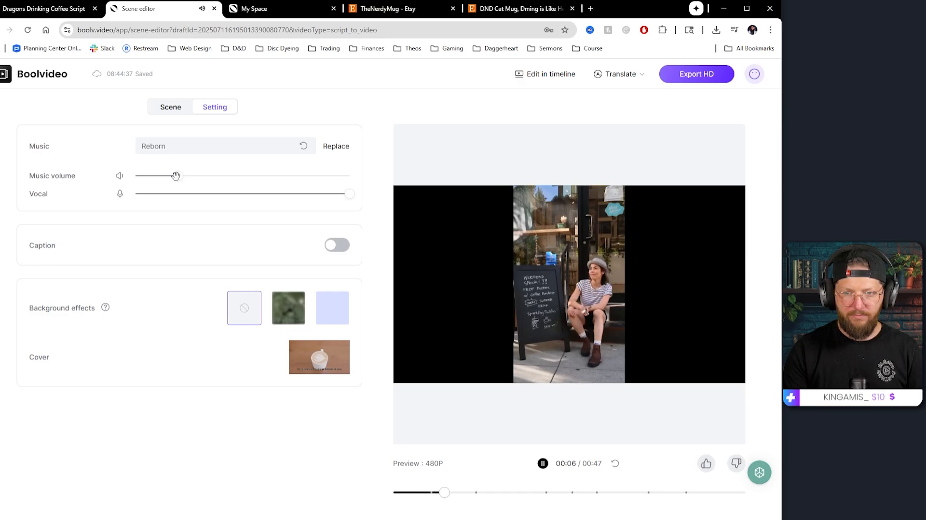
{"action": "left_click", "coordinate": [340, 245]}
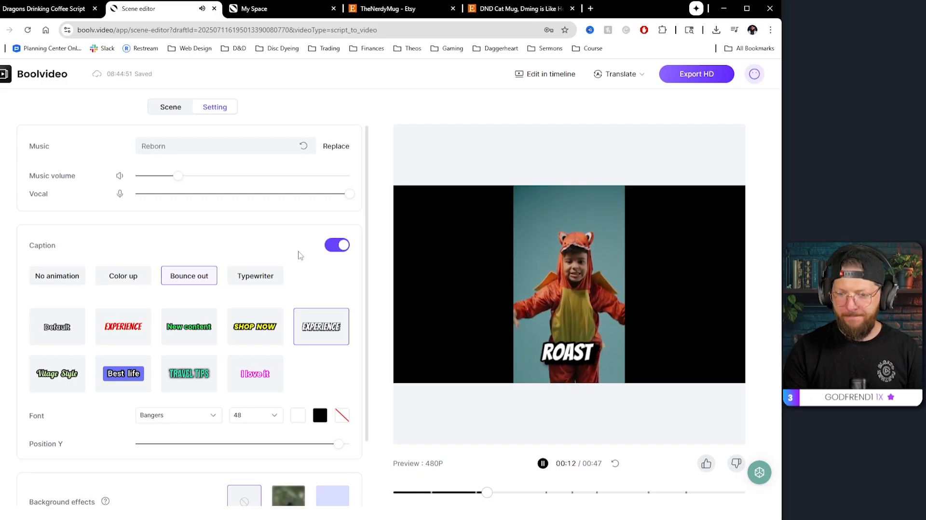
Step: Change the caption font to CormorantGaramond and preview the video with it
{"action": "scroll", "coordinate": [278, 325], "scroll_direction": "down", "scroll_amount": 1}
{"action": "scroll", "coordinate": [278, 328], "scroll_direction": "down", "scroll_amount": 3}
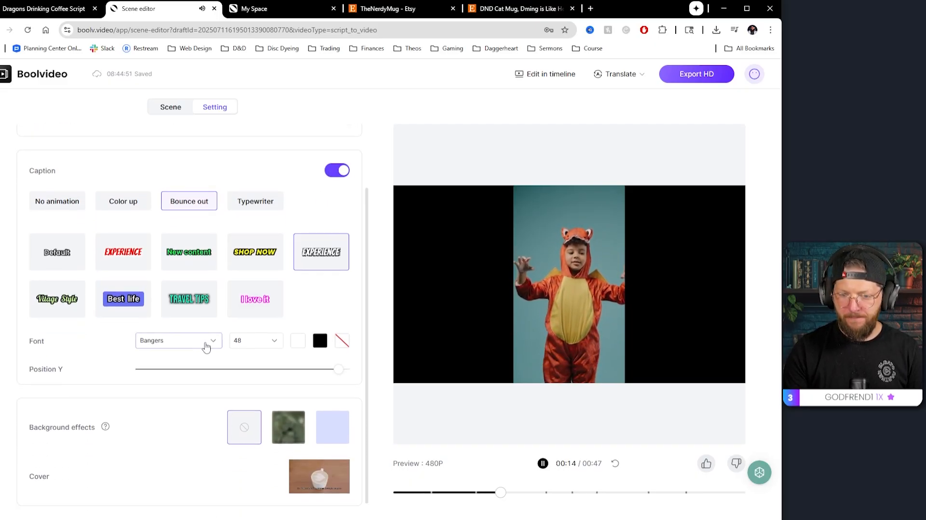
{"action": "left_click", "coordinate": [207, 344]}
{"action": "left_click", "coordinate": [182, 232]}
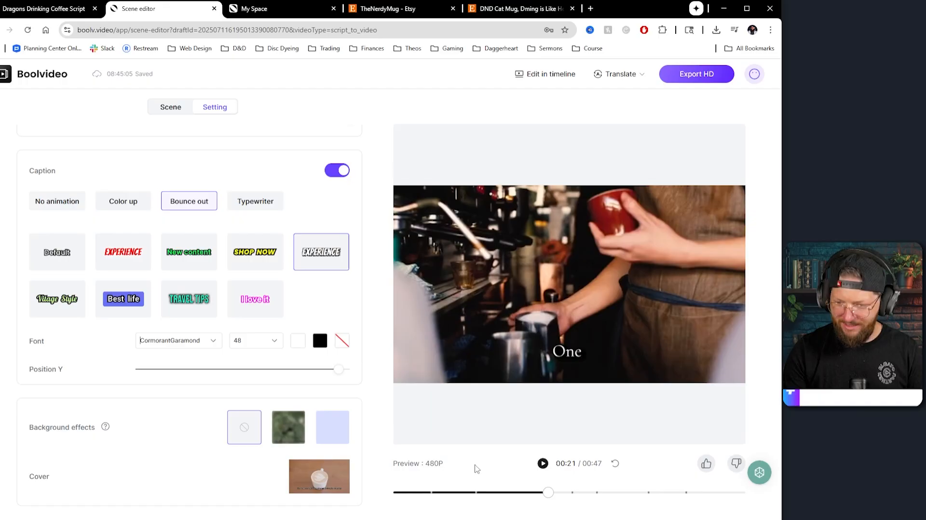
{"action": "left_click", "coordinate": [543, 464]}
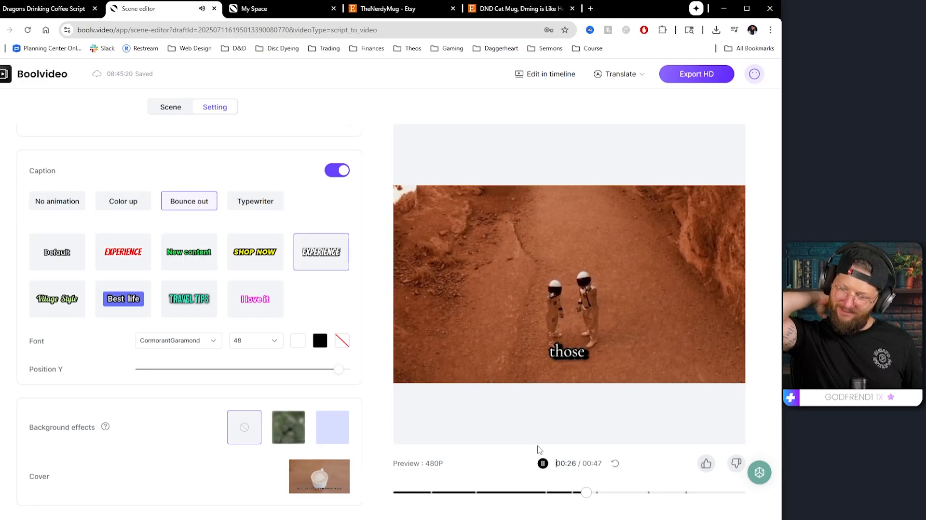
{"action": "left_click", "coordinate": [544, 464]}
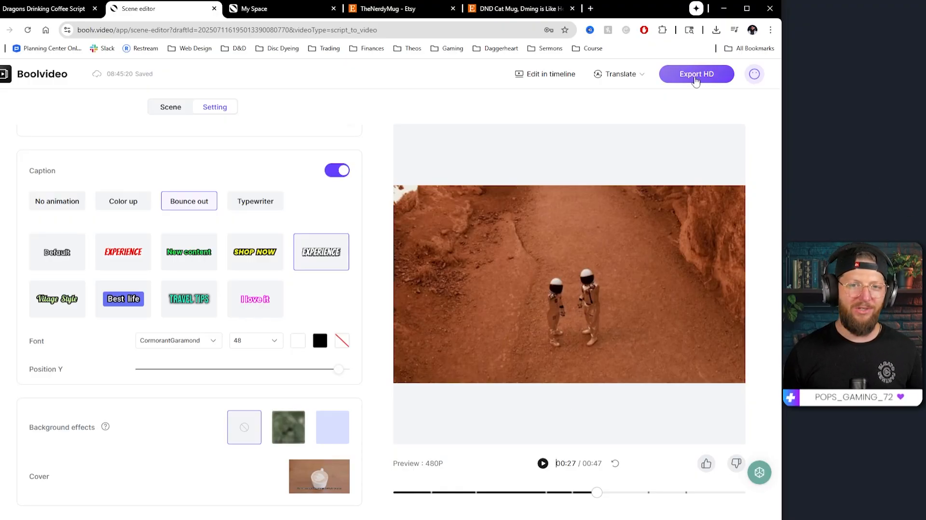
Step: Go back to the home workspace and open the Idea to Video tool
{"action": "left_click", "coordinate": [43, 79]}
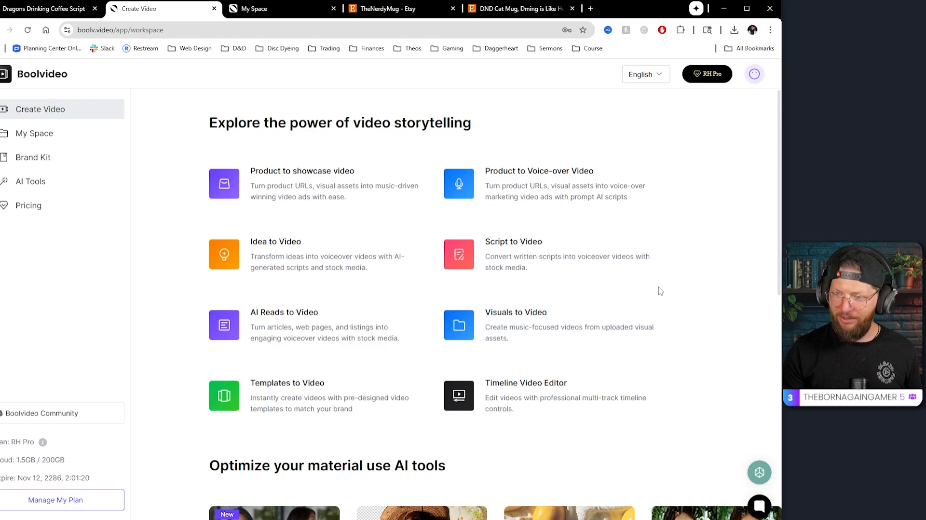
{"action": "left_click", "coordinate": [293, 259]}
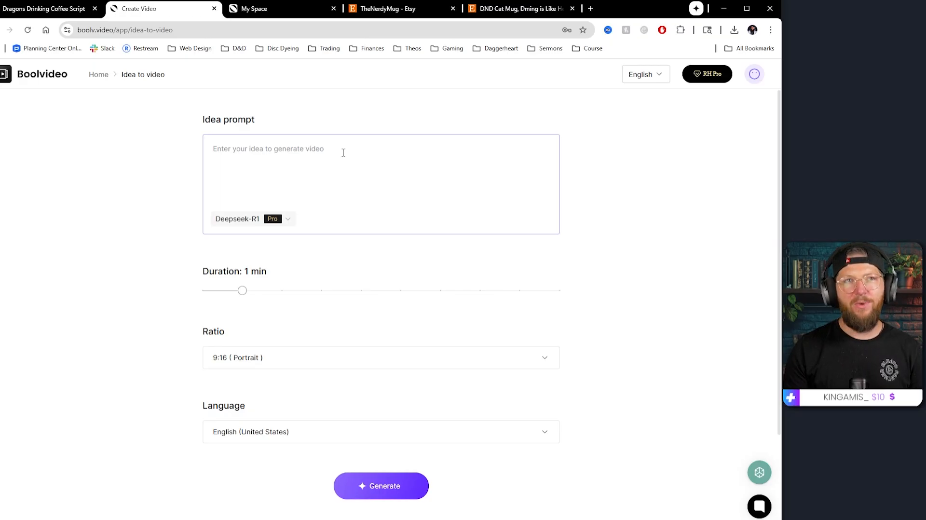
{"action": "left_click", "coordinate": [305, 163]}
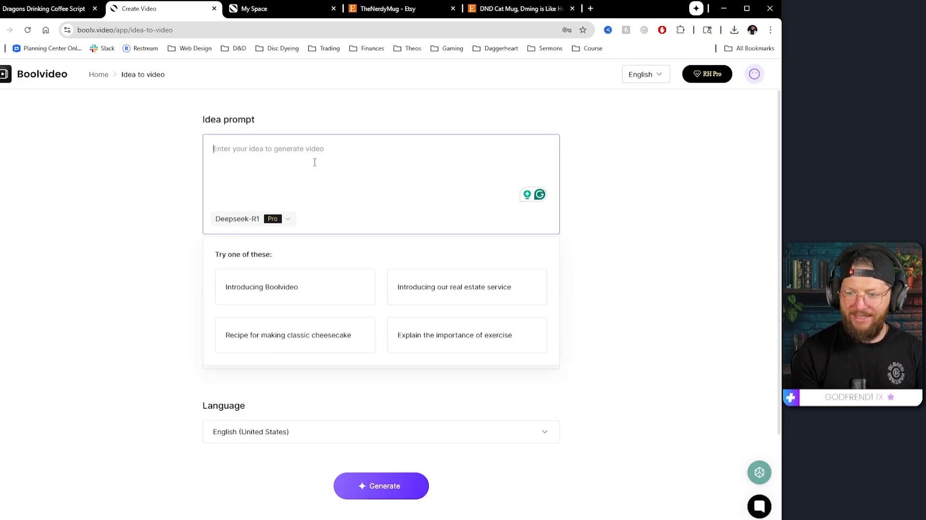
Step: Enter the idea prompt "Market a brand new coffee that is developed using a dragon's fire for roasting." and generate the video
{"action": "type", "text": "Market a"}
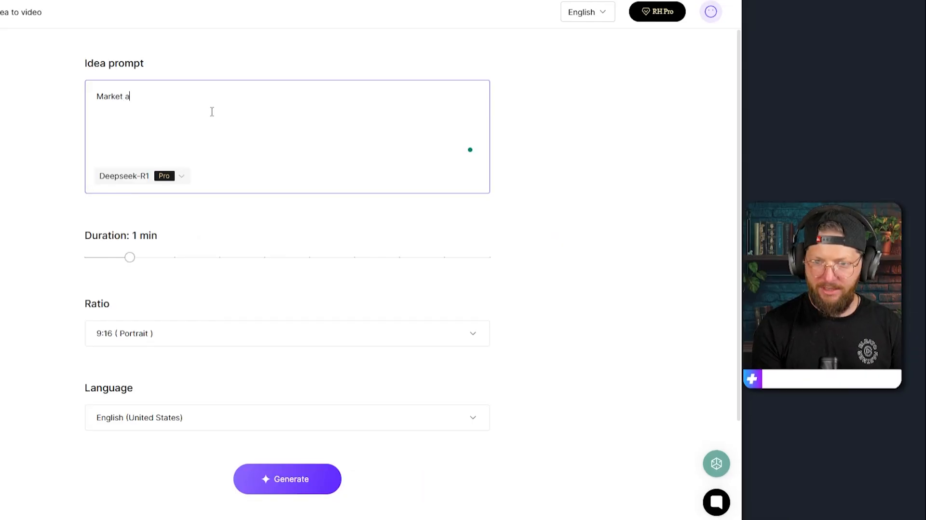
{"action": "type", "text": " brand new coffe"}
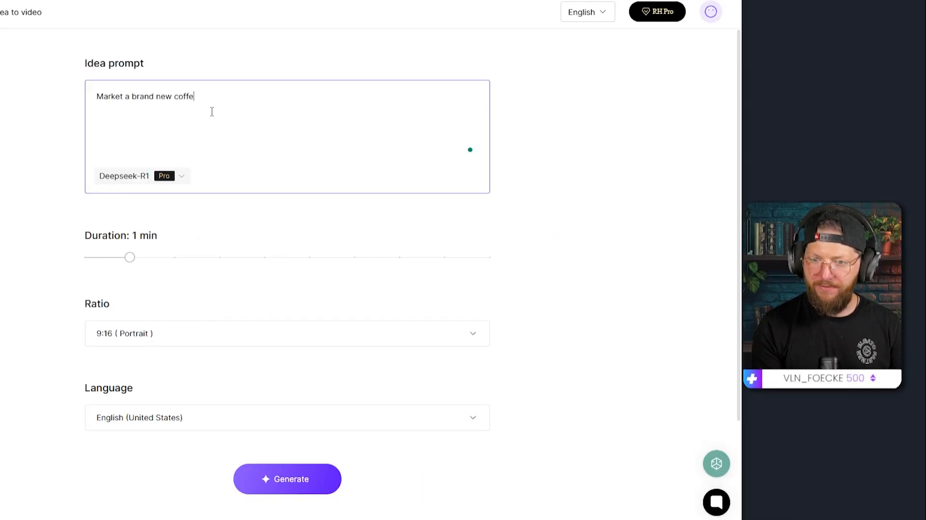
{"action": "type", "text": "e that is developed using "}
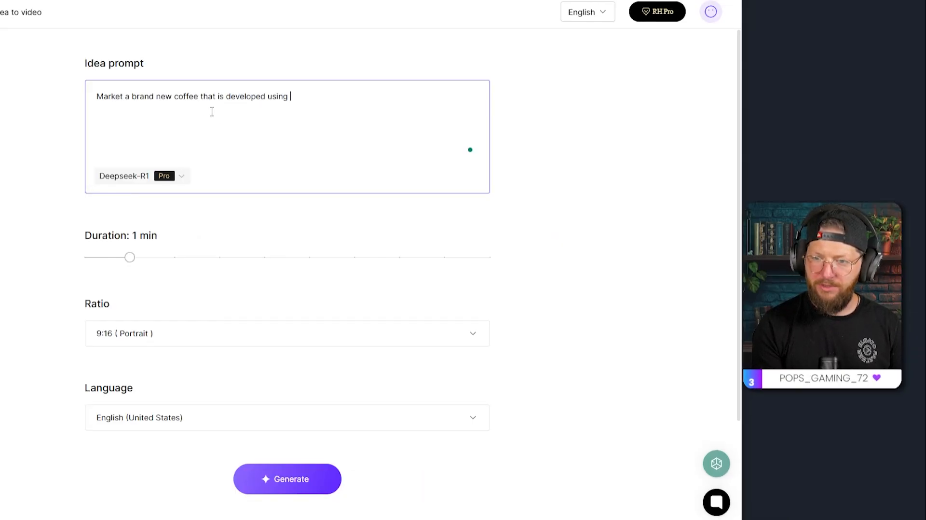
{"action": "type", "text": "a draong"}
{"action": "key", "text": "BackSpace"}
{"action": "key", "text": "BackSpace"}
{"action": "key", "text": "BackSpace"}
{"action": "type", "text": "gon's fire"}
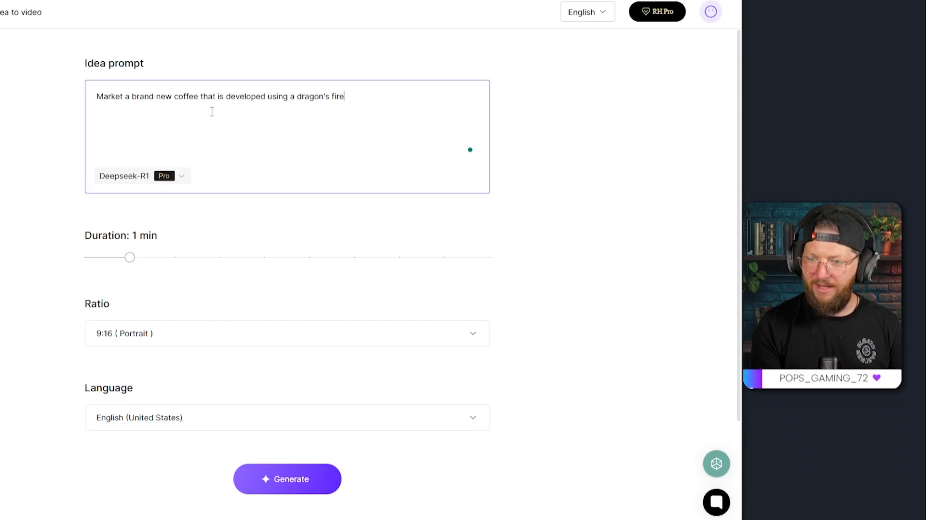
{"action": "type", "text": " for roasting."}
{"action": "scroll", "coordinate": [123, 174], "scroll_direction": "down", "scroll_amount": 1}
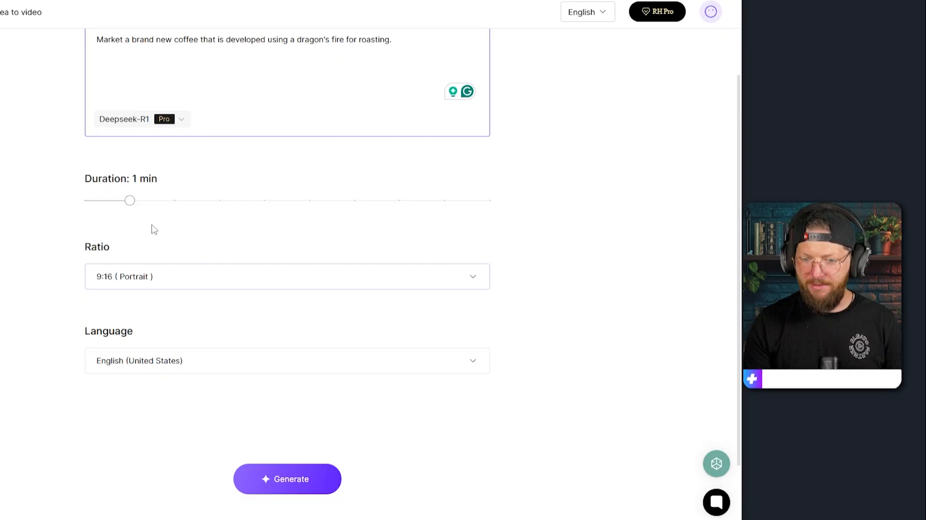
{"action": "scroll", "coordinate": [149, 280], "scroll_direction": "up", "scroll_amount": 1}
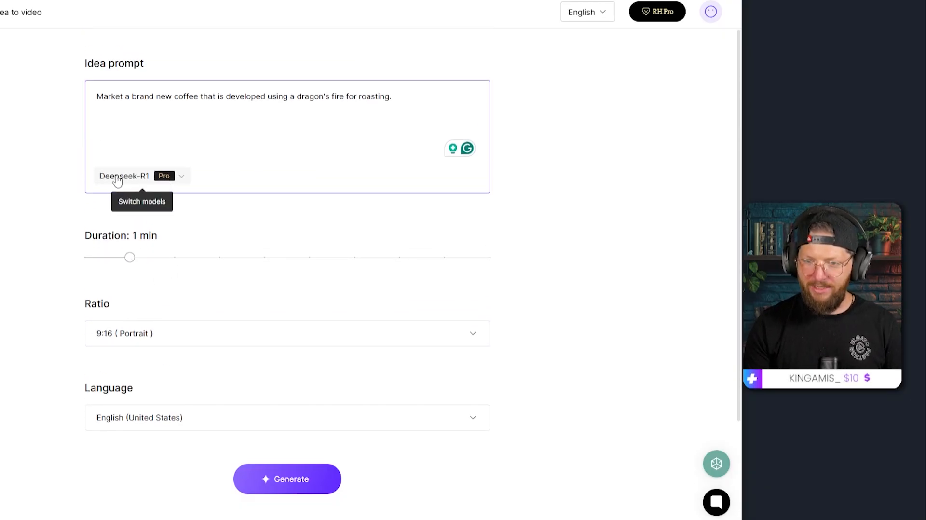
{"action": "left_click", "coordinate": [305, 486]}
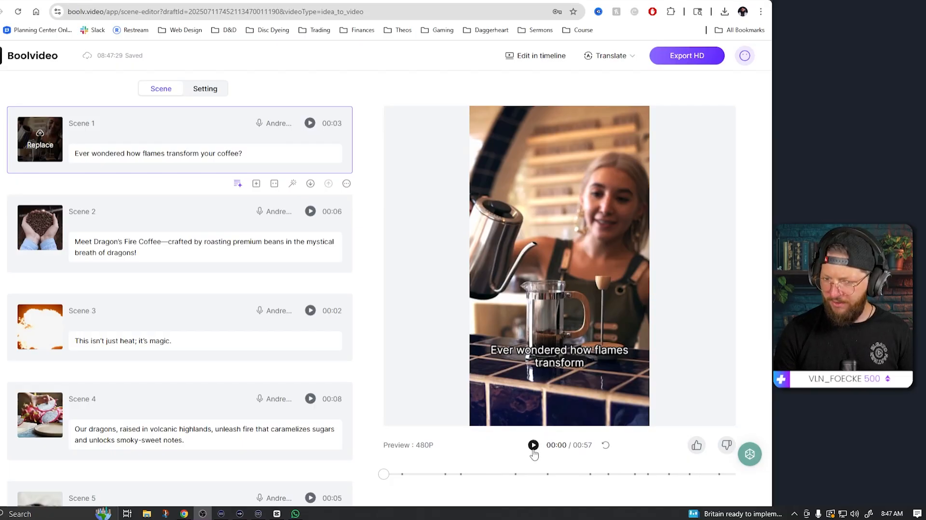
Step: Play the generated video preview and replace Scene 4's media with a glowing-coals clip from the video library
{"action": "left_click", "coordinate": [533, 448]}
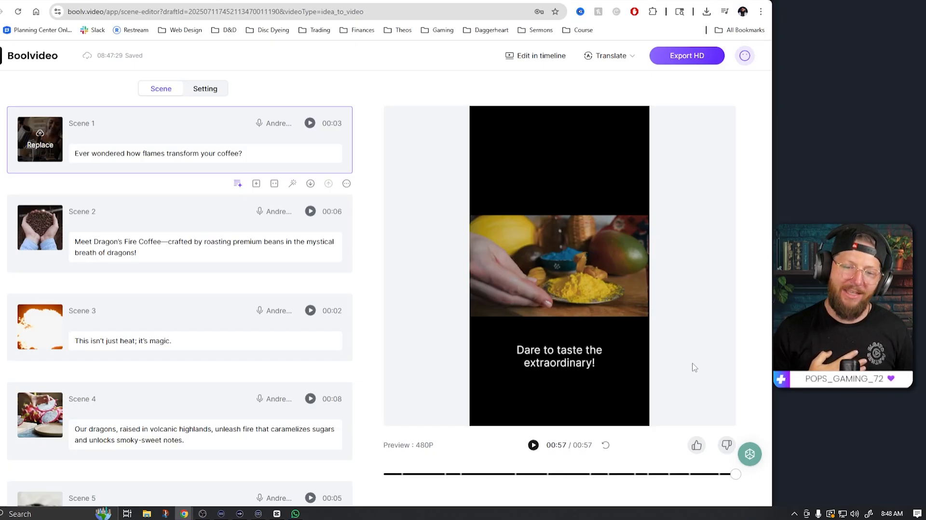
{"action": "scroll", "coordinate": [192, 409], "scroll_direction": "down", "scroll_amount": 1}
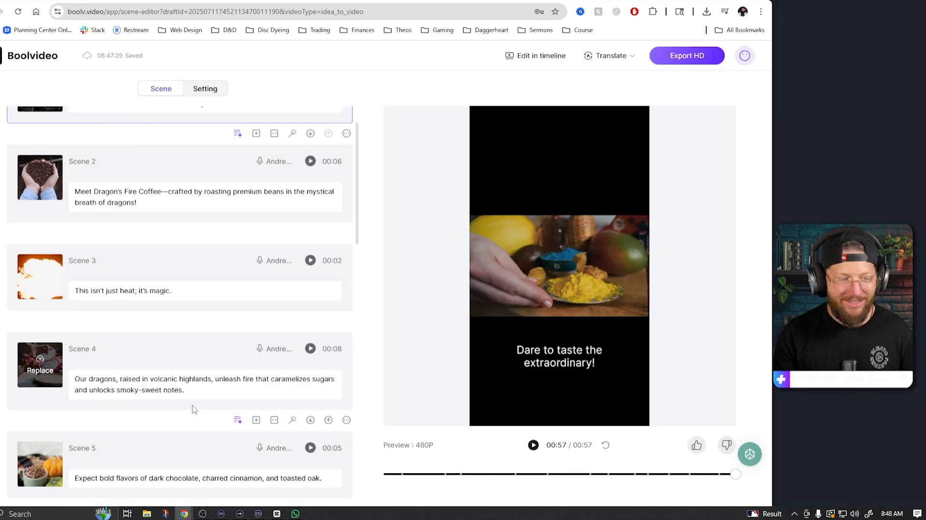
{"action": "left_click", "coordinate": [39, 373]}
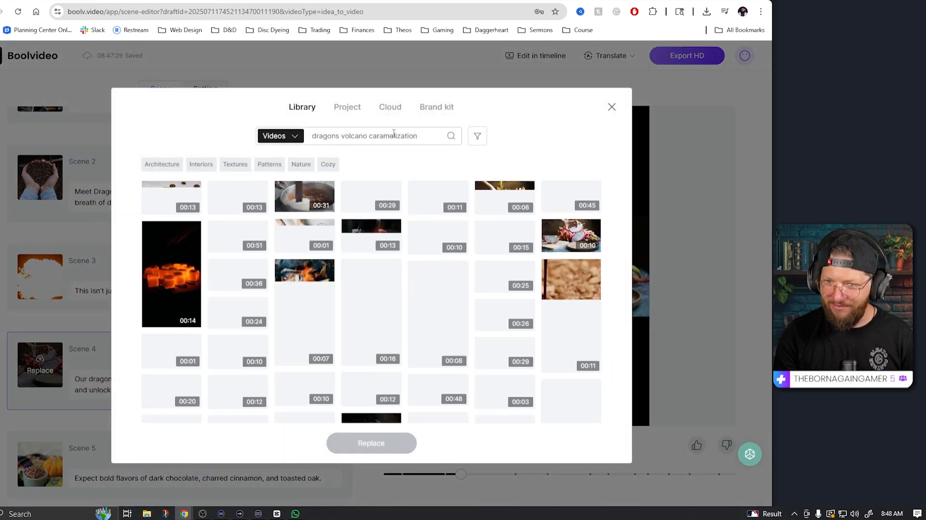
{"action": "left_click", "coordinate": [169, 284]}
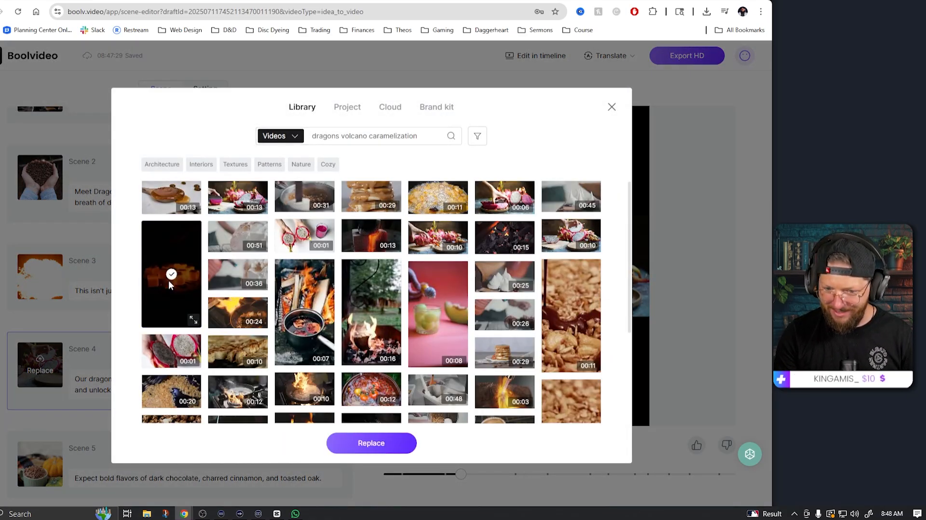
{"action": "left_click", "coordinate": [371, 444]}
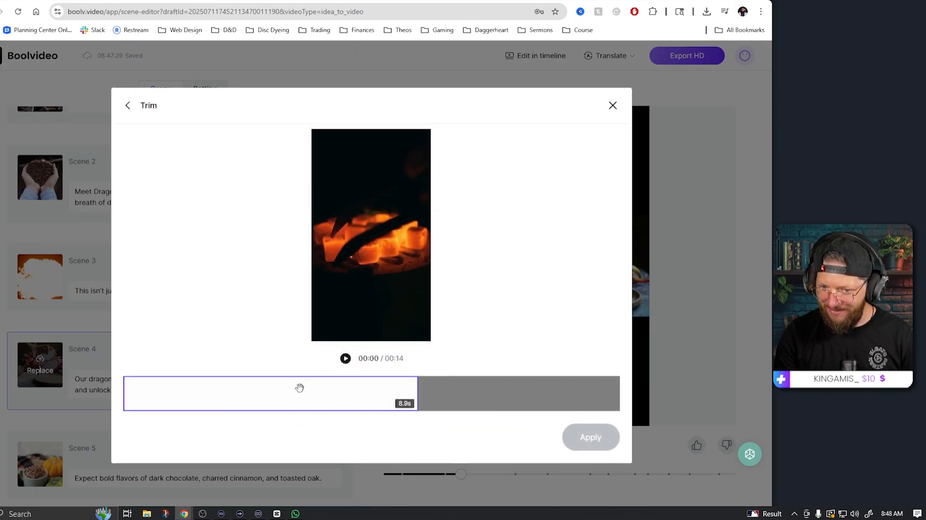
{"action": "left_click", "coordinate": [589, 438]}
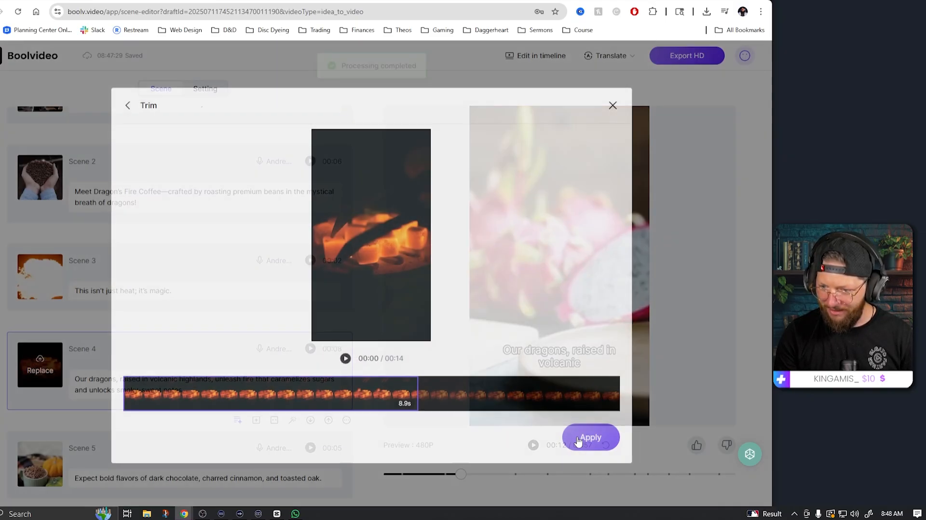
{"action": "left_click", "coordinate": [310, 349]}
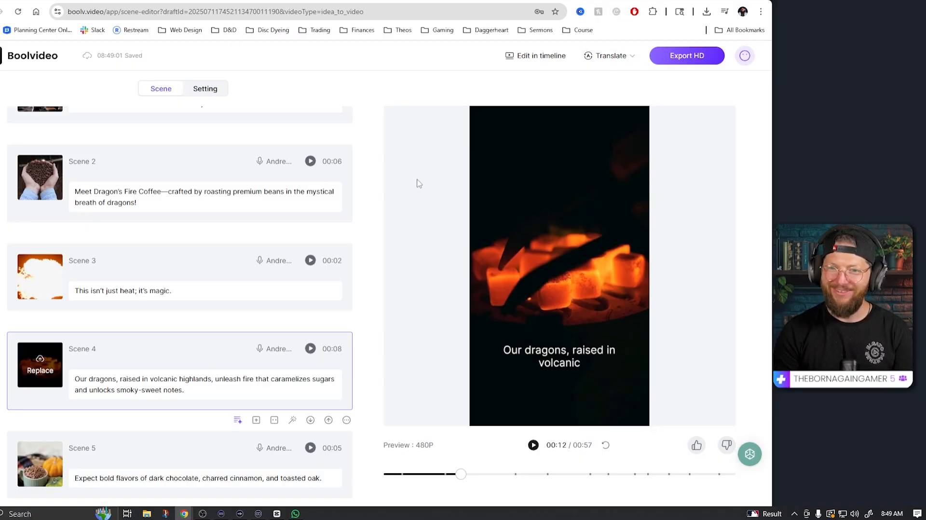
Step: Return to the home workspace and open the Product to Voice-over Video tool
{"action": "scroll", "coordinate": [226, 219], "scroll_direction": "up", "scroll_amount": 2}
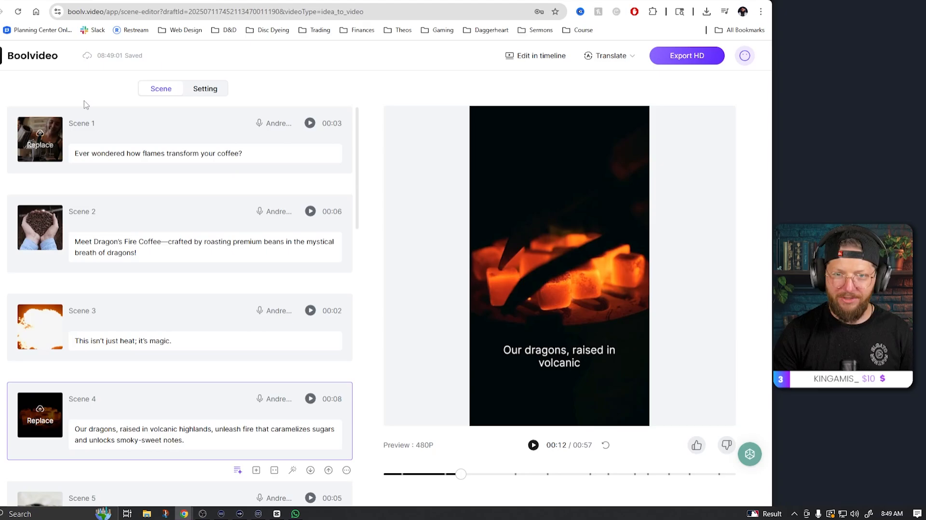
{"action": "left_click", "coordinate": [40, 57]}
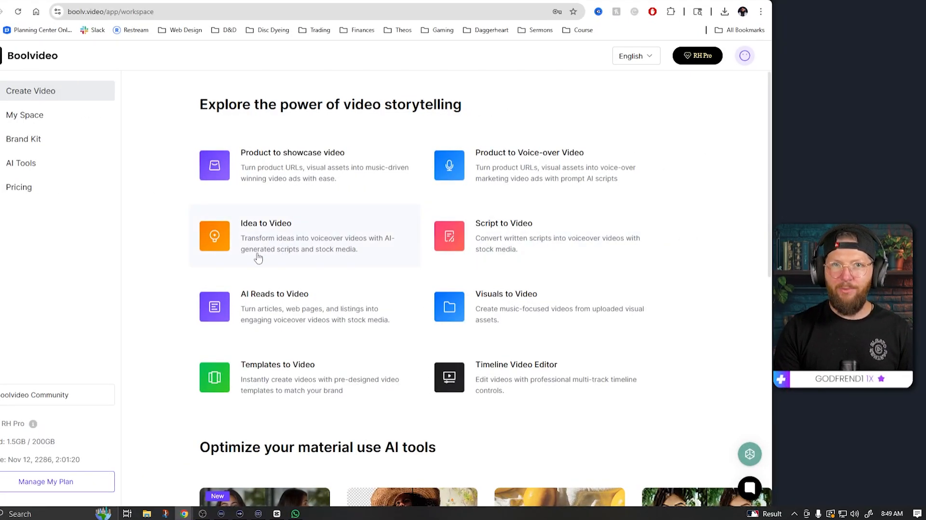
{"action": "left_click", "coordinate": [568, 170]}
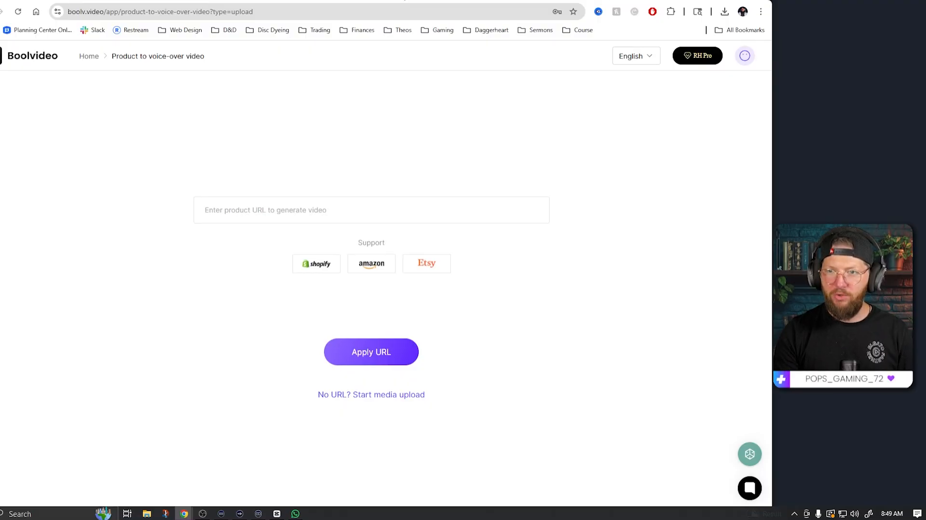
Step: Switch to the Etsy tab and open the DND Cat Mug listing in TheNerdyMug shop
{"action": "left_click", "coordinate": [404, 0]}
{"action": "scroll", "coordinate": [238, 453], "scroll_direction": "up", "scroll_amount": 1}
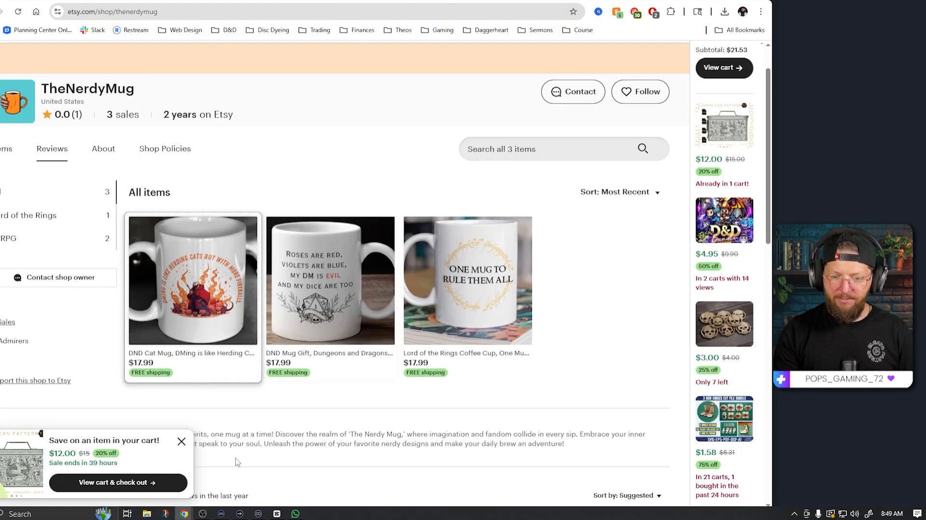
{"action": "left_click", "coordinate": [181, 442]}
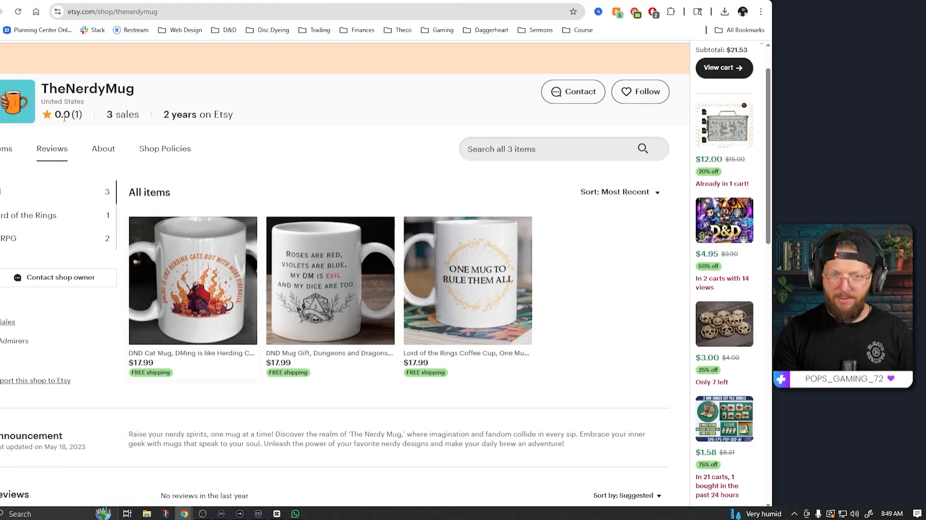
{"action": "left_click_drag", "start_coordinate": [48, 90], "coordinate": [172, 95]}
{"action": "left_click", "coordinate": [173, 96]}
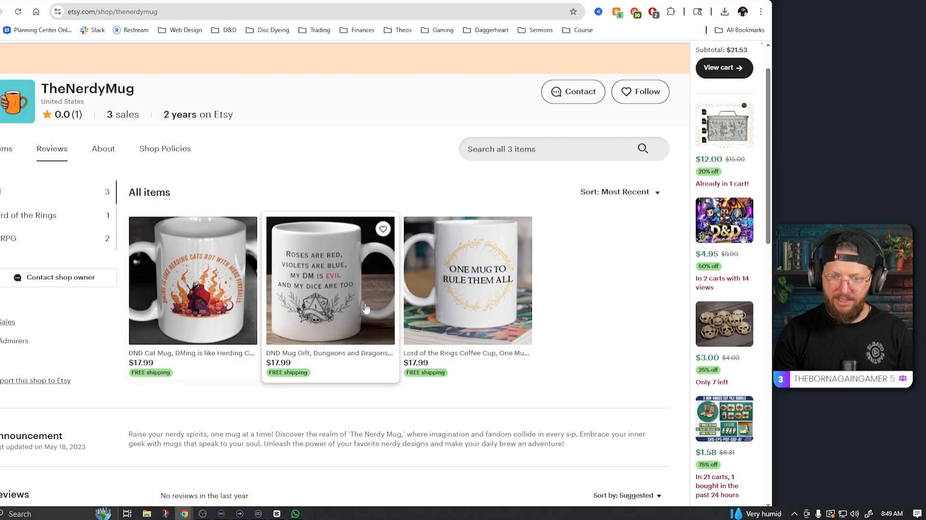
{"action": "left_click", "coordinate": [475, 1]}
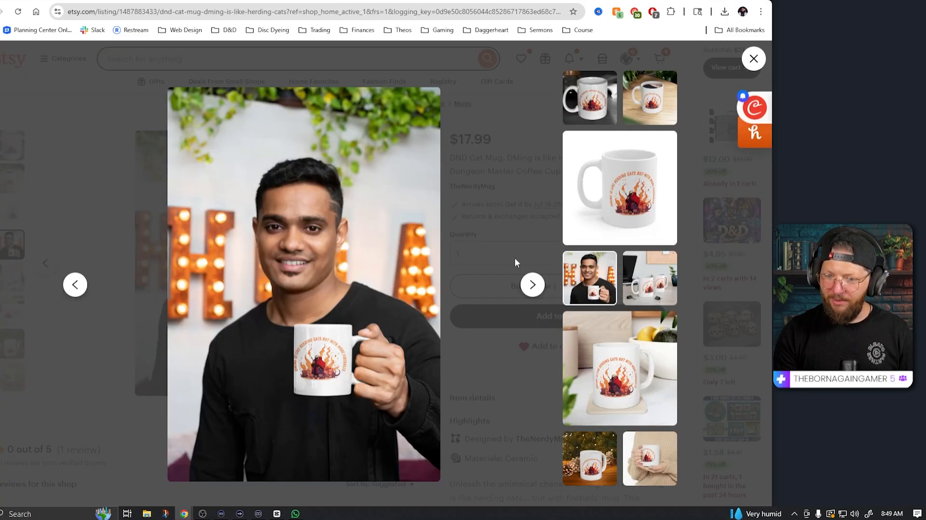
{"action": "left_click", "coordinate": [514, 262]}
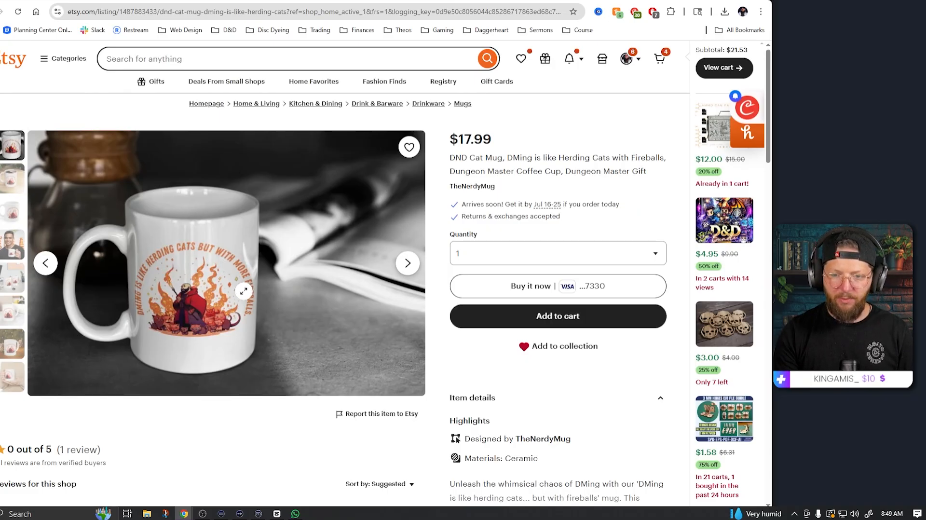
Step: Copy the mug listing's web address and apply it as the product URL in Boolvideo
{"action": "left_click", "coordinate": [204, 11]}
{"action": "right_click", "coordinate": [207, 12]}
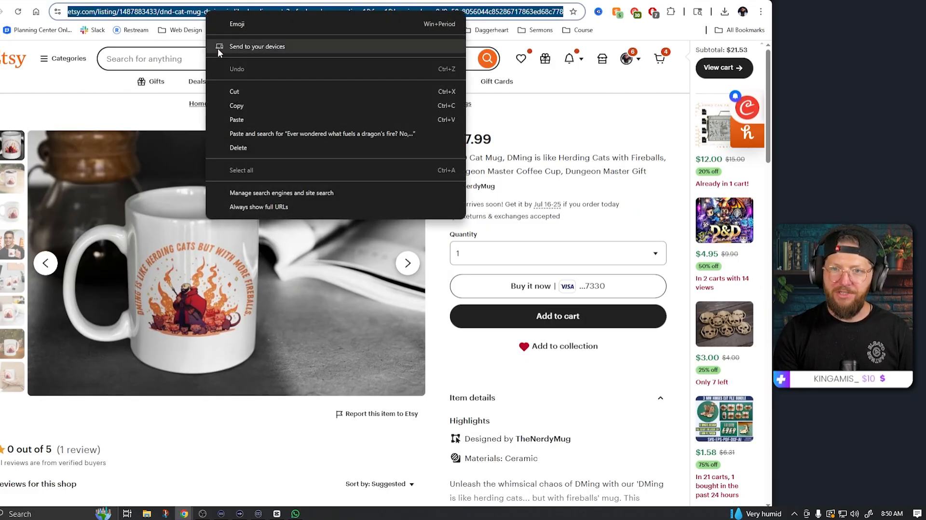
{"action": "left_click", "coordinate": [238, 105]}
{"action": "key", "text": "ctrl+Tab"}
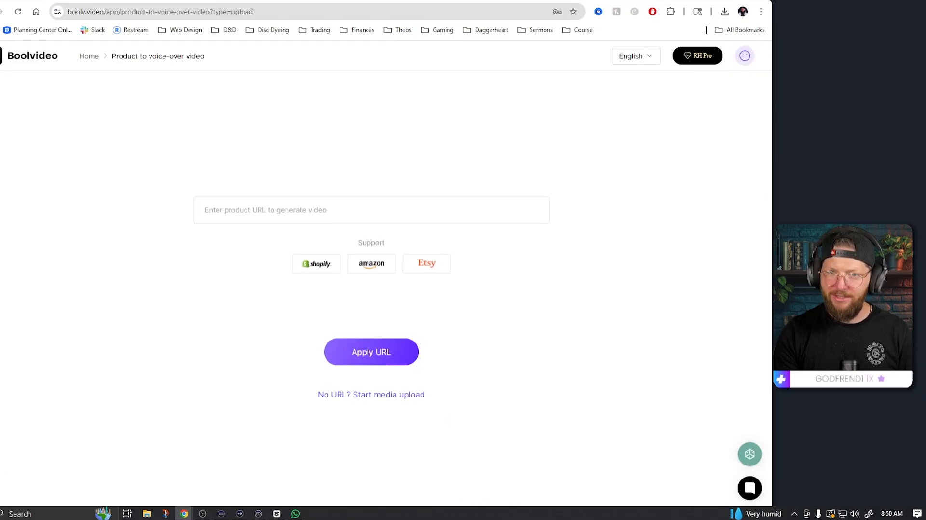
{"action": "left_click", "coordinate": [323, 211]}
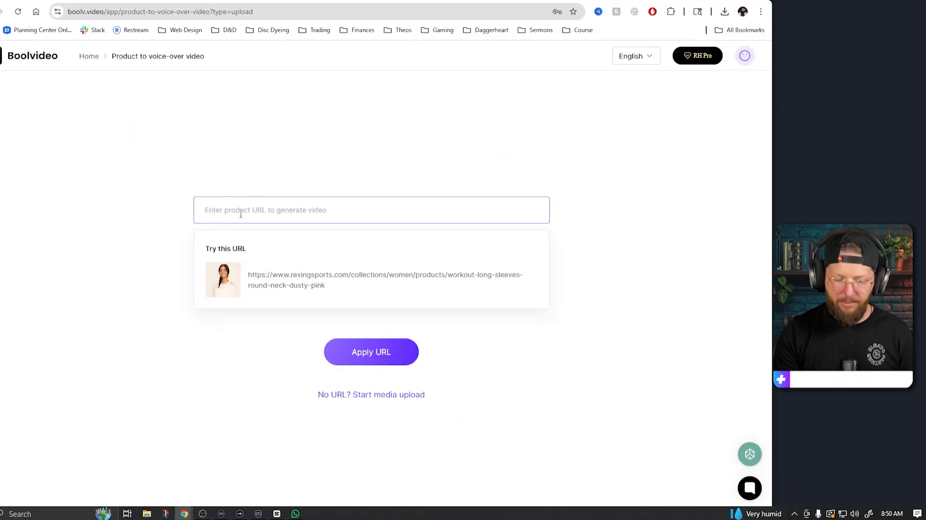
{"action": "key", "text": "ctrl+v"}
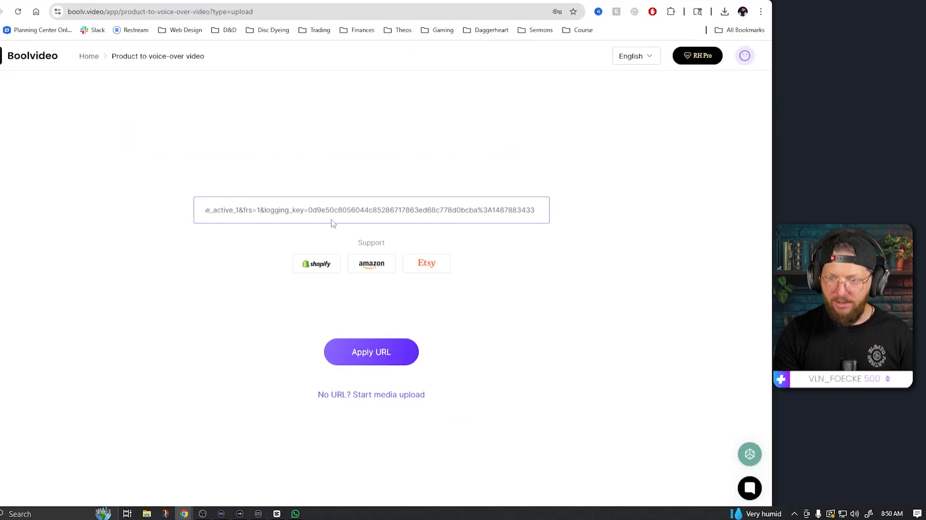
{"action": "left_click", "coordinate": [368, 363]}
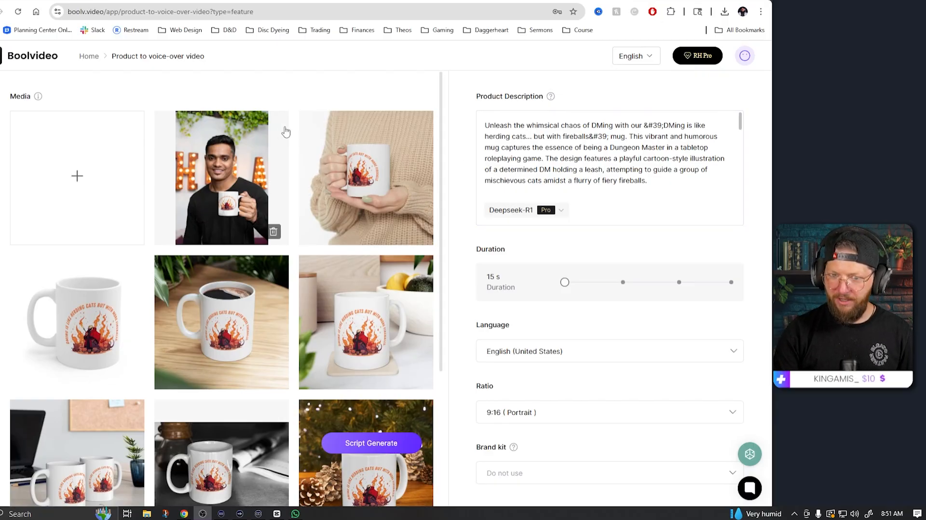
Step: Review the imported product images and compare them with the Etsy listing
{"action": "scroll", "coordinate": [325, 270], "scroll_direction": "down", "scroll_amount": 3}
{"action": "scroll", "coordinate": [325, 270], "scroll_direction": "up", "scroll_amount": 3}
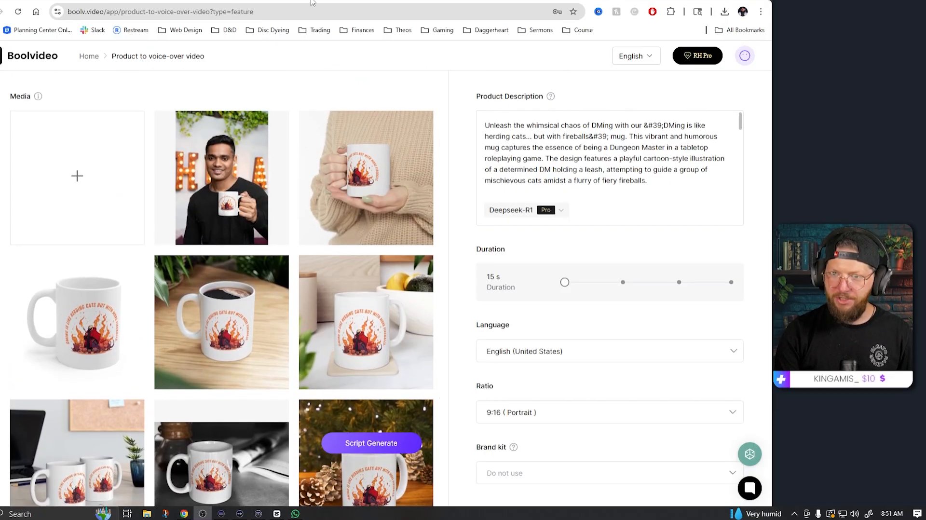
{"action": "left_click", "coordinate": [367, 1]}
{"action": "left_click", "coordinate": [499, 1]}
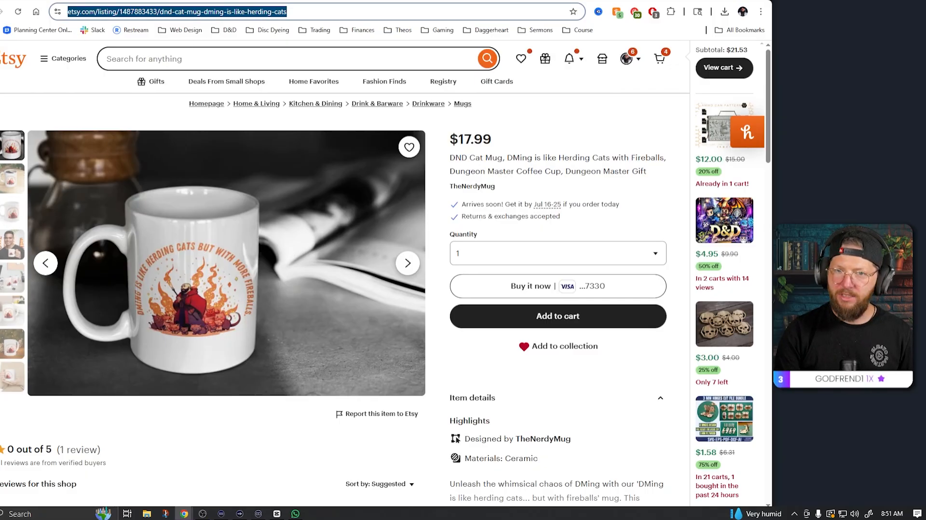
{"action": "left_click", "coordinate": [231, 1]}
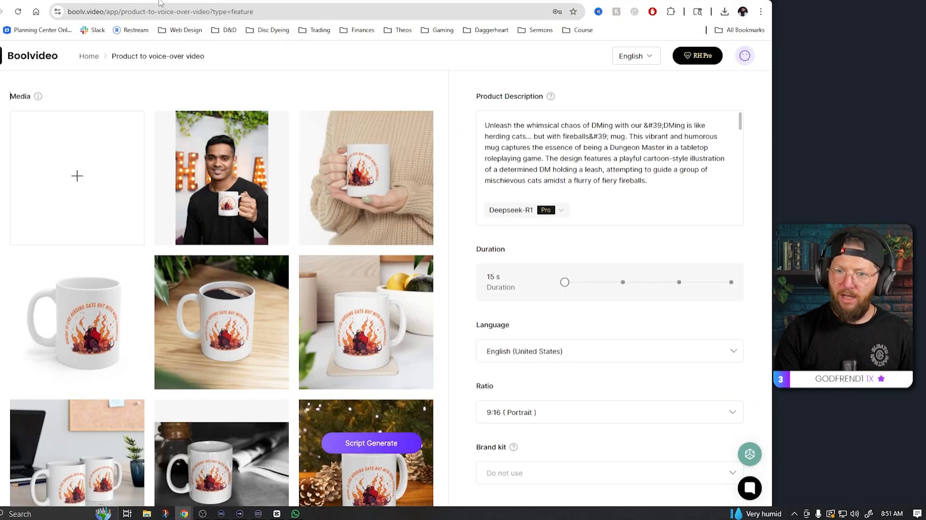
{"action": "left_click", "coordinate": [362, 159]}
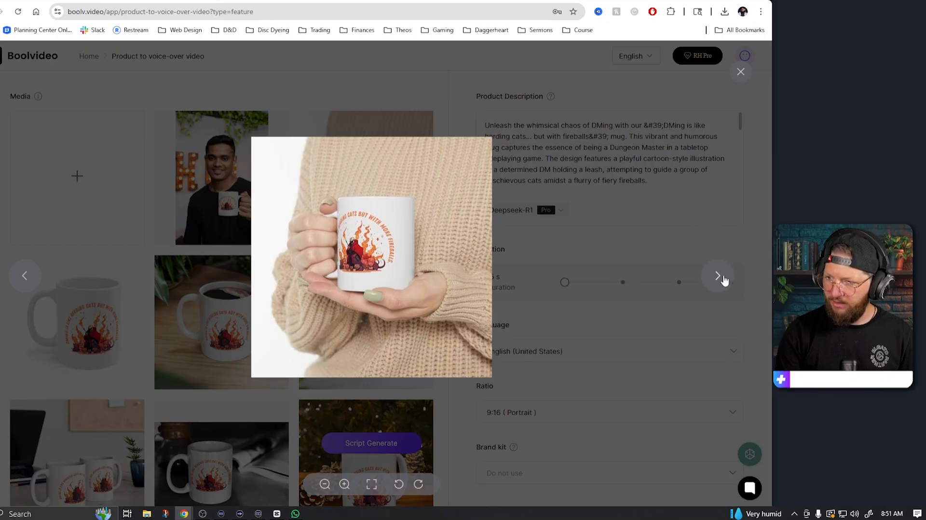
{"action": "left_click", "coordinate": [723, 279]}
{"action": "left_click", "coordinate": [723, 278]}
{"action": "left_click", "coordinate": [741, 72]}
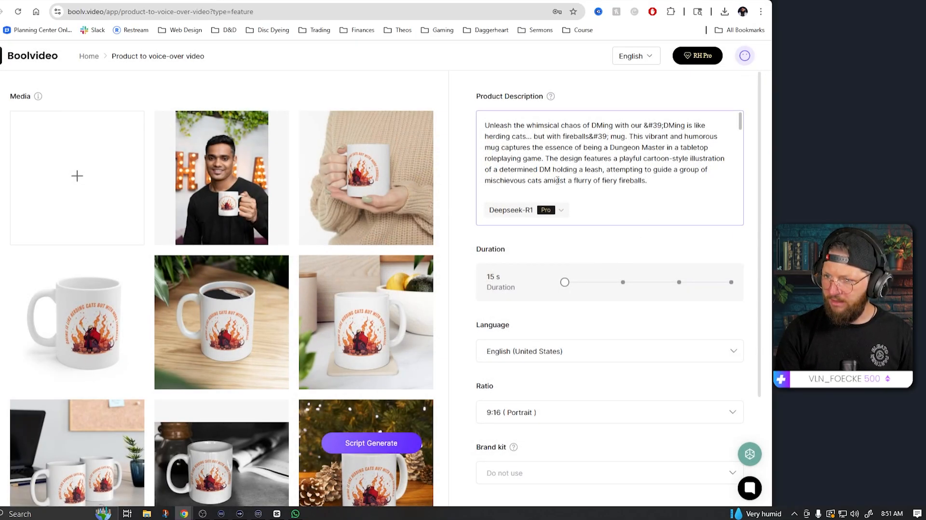
Step: Set the brand kit to Adidas and generate the video scripts
{"action": "scroll", "coordinate": [557, 180], "scroll_direction": "down", "scroll_amount": 10}
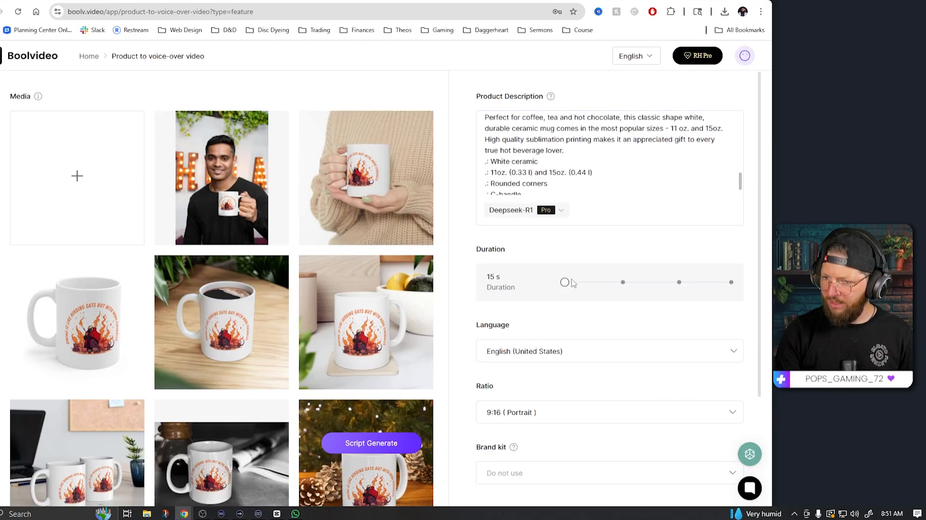
{"action": "scroll", "coordinate": [555, 299], "scroll_direction": "down", "scroll_amount": 1}
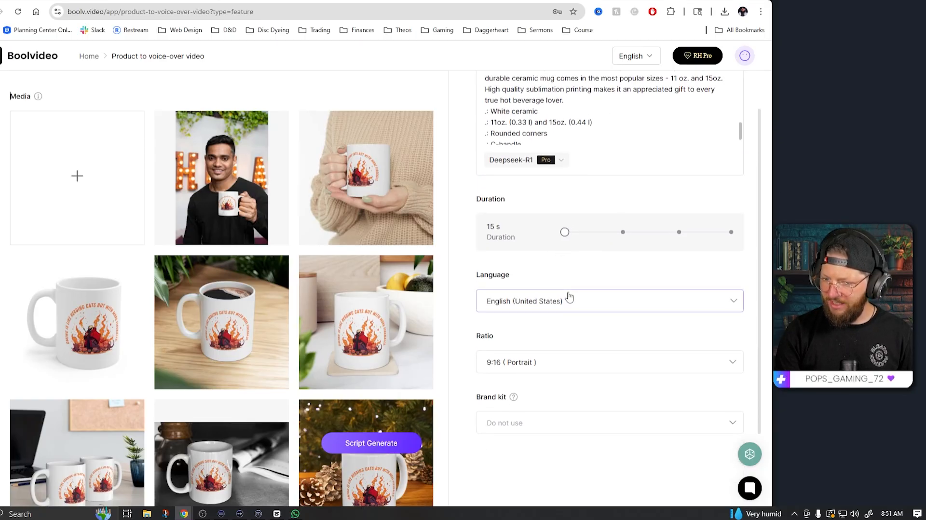
{"action": "left_click", "coordinate": [549, 421]}
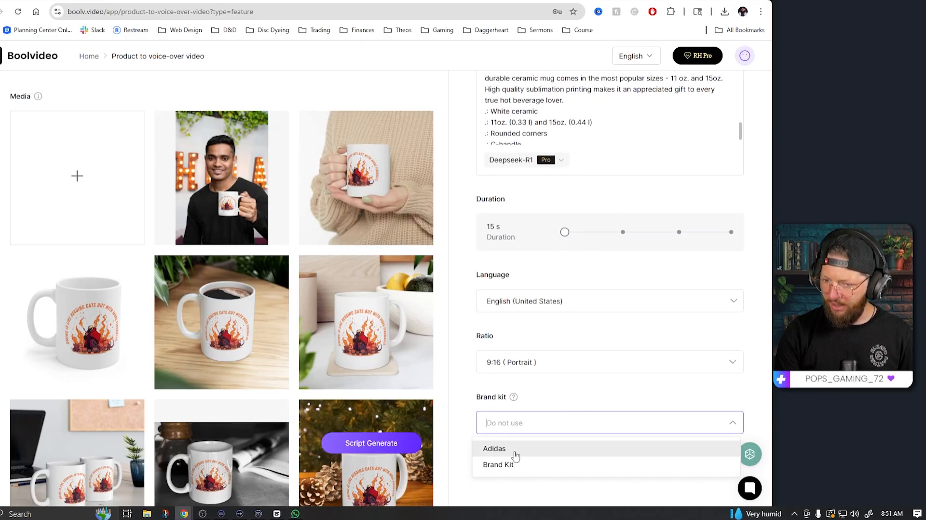
{"action": "left_click", "coordinate": [512, 453]}
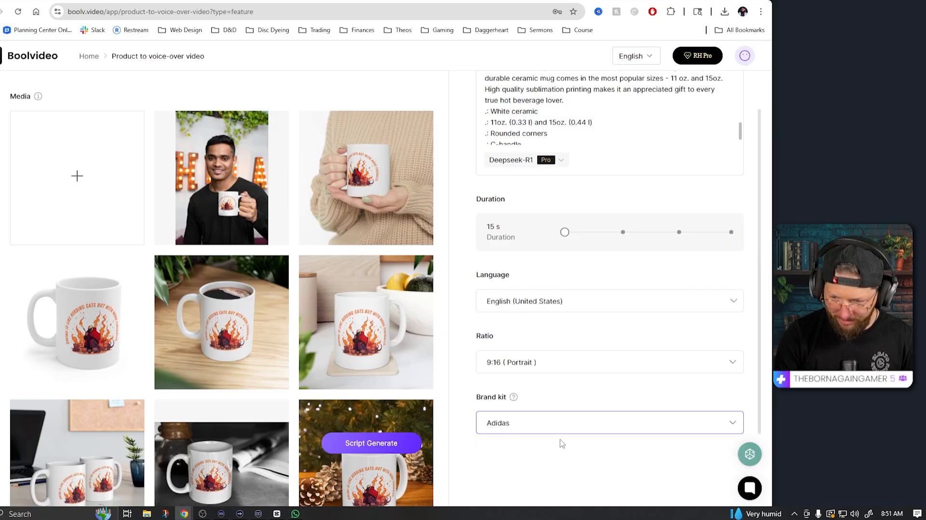
{"action": "scroll", "coordinate": [513, 325], "scroll_direction": "down", "scroll_amount": 2}
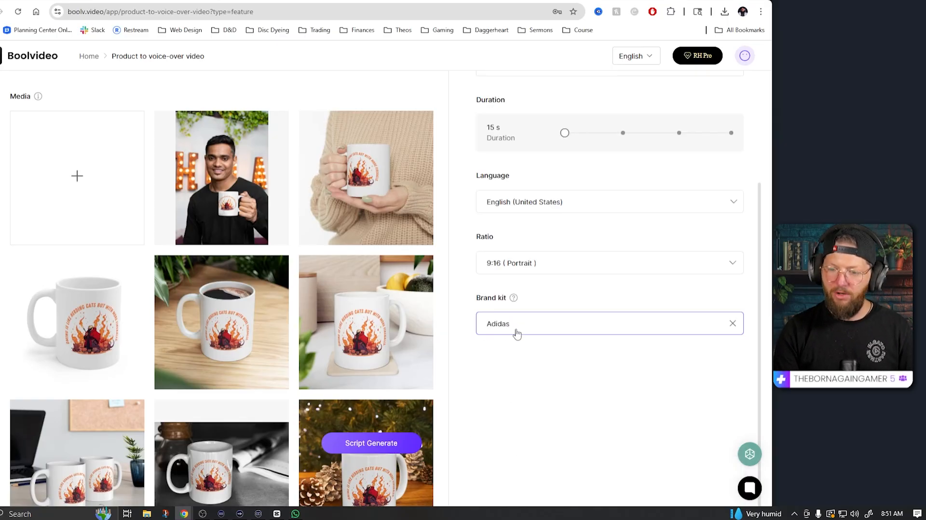
{"action": "scroll", "coordinate": [563, 300], "scroll_direction": "up", "scroll_amount": 3}
{"action": "scroll", "coordinate": [569, 281], "scroll_direction": "down", "scroll_amount": 3}
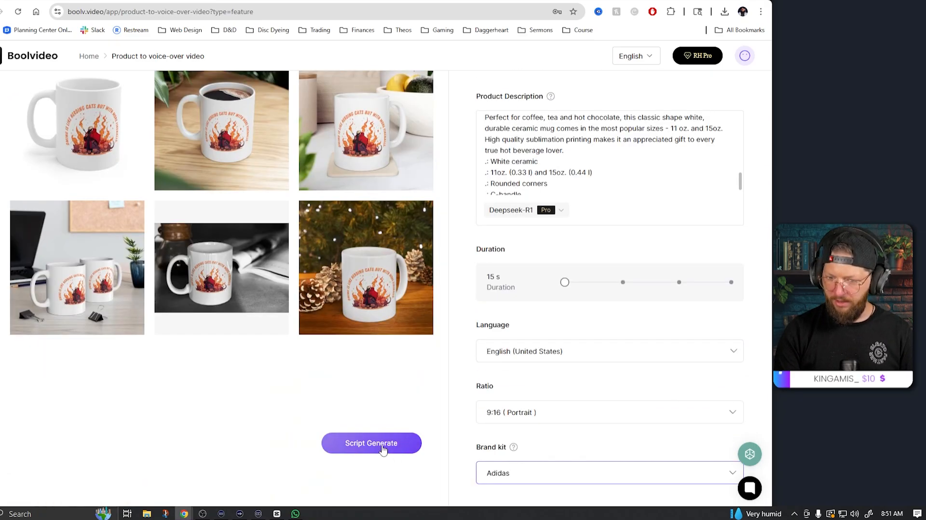
{"action": "left_click", "coordinate": [382, 448]}
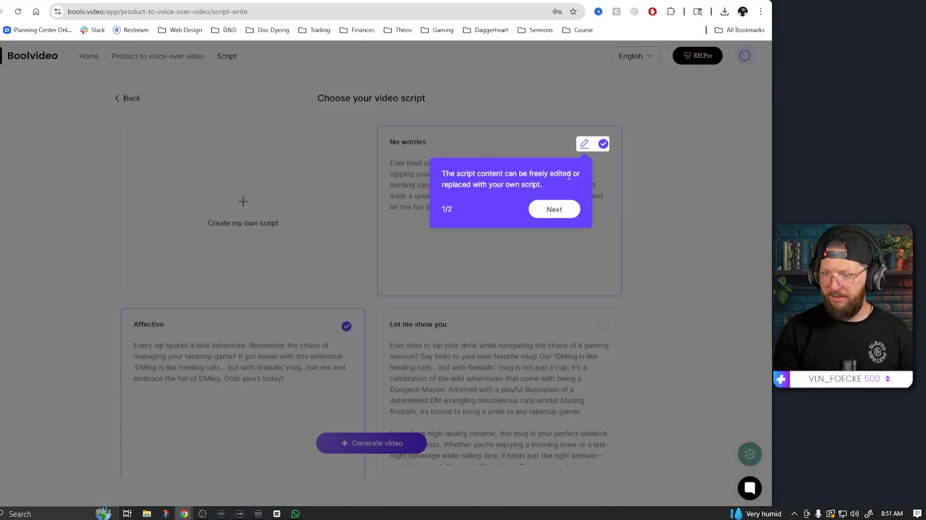
Step: Dismiss the script tips and browse the generated script options
{"action": "left_click", "coordinate": [554, 209]}
{"action": "left_click", "coordinate": [561, 208]}
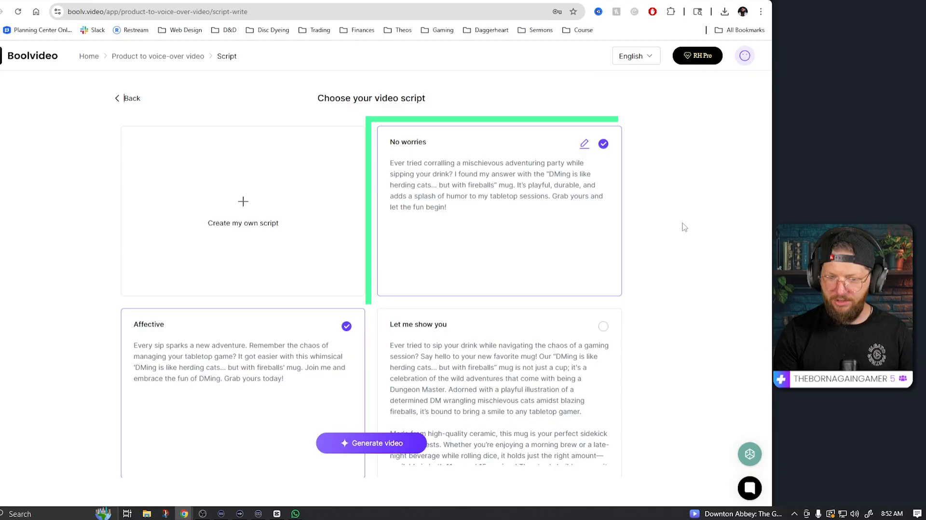
{"action": "scroll", "coordinate": [237, 351], "scroll_direction": "down", "scroll_amount": 2}
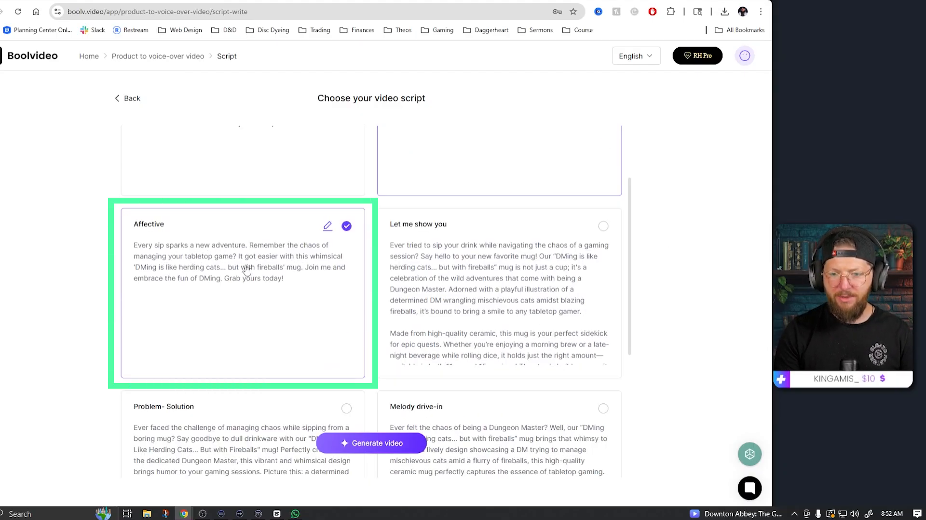
{"action": "scroll", "coordinate": [270, 289], "scroll_direction": "down", "scroll_amount": 4}
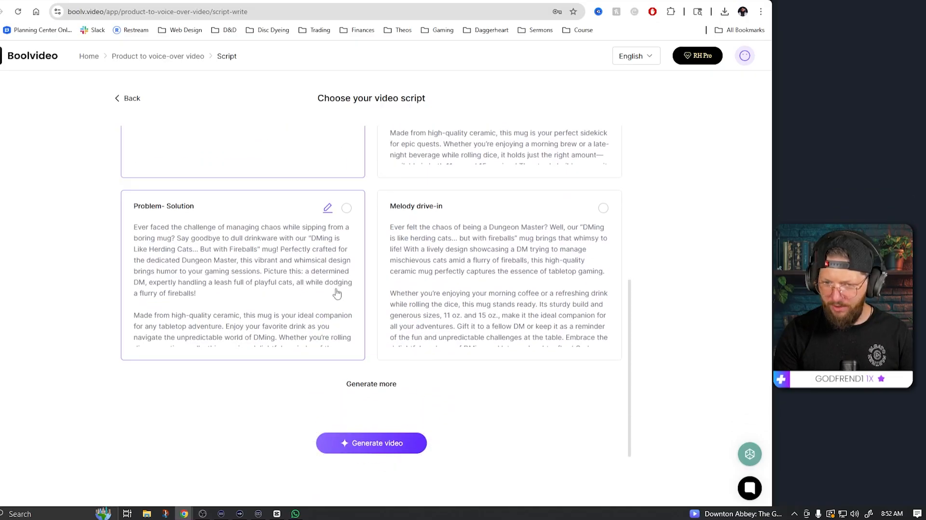
Step: Preview the two generated mug videos side by side
{"action": "scroll", "coordinate": [485, 344], "scroll_direction": "down", "scroll_amount": 1}
{"action": "scroll", "coordinate": [495, 347], "scroll_direction": "up", "scroll_amount": 1}
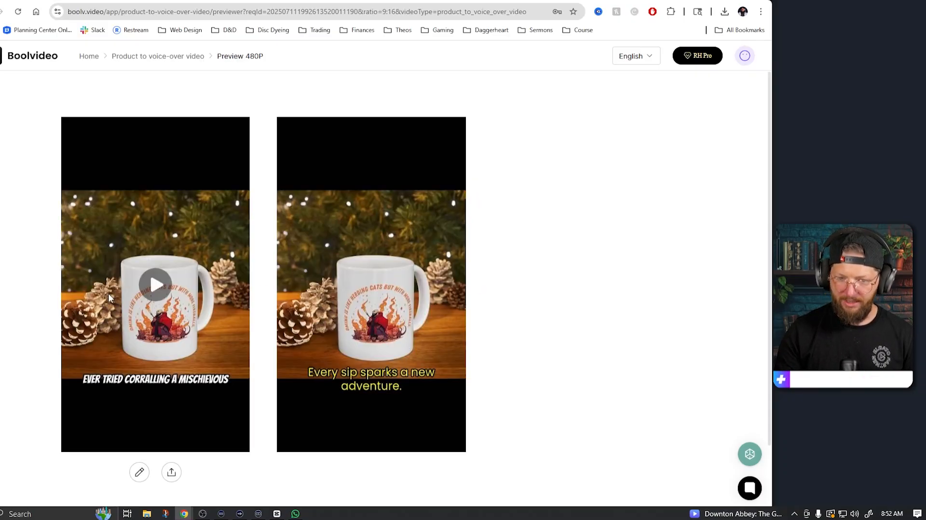
{"action": "left_click", "coordinate": [155, 284]}
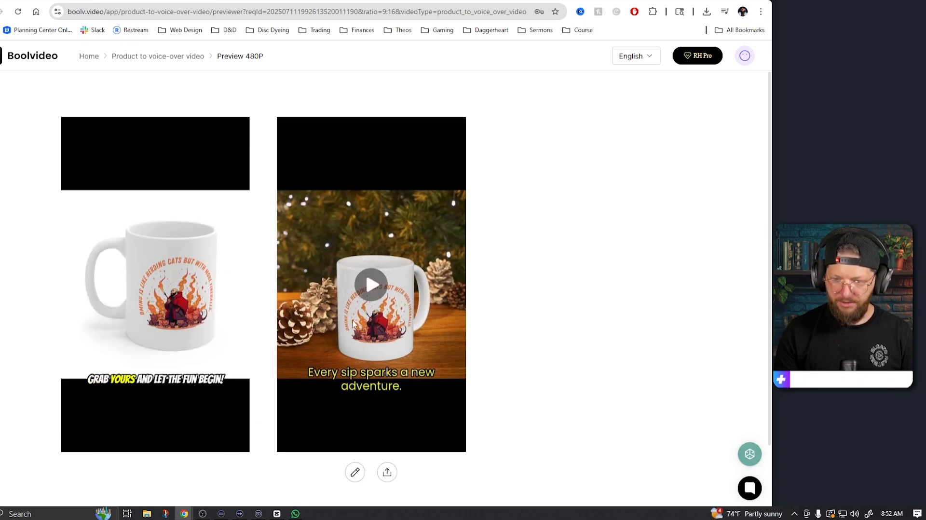
{"action": "left_click", "coordinate": [372, 286]}
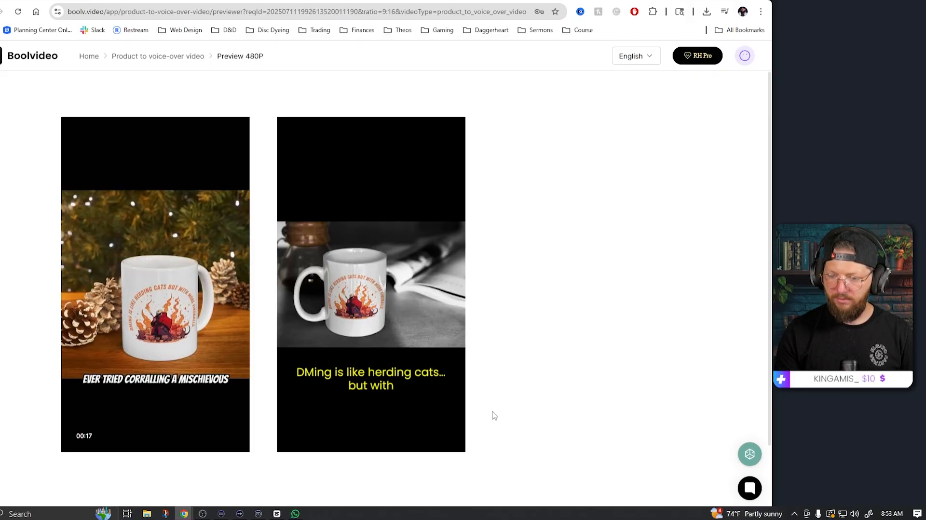
{"action": "mouse_move", "coordinate": [372, 300]}
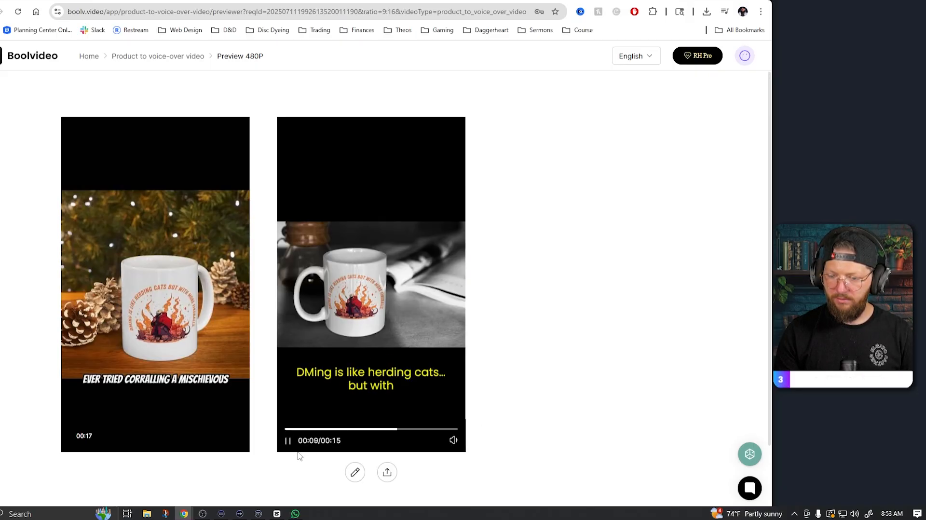
{"action": "left_click", "coordinate": [288, 440]}
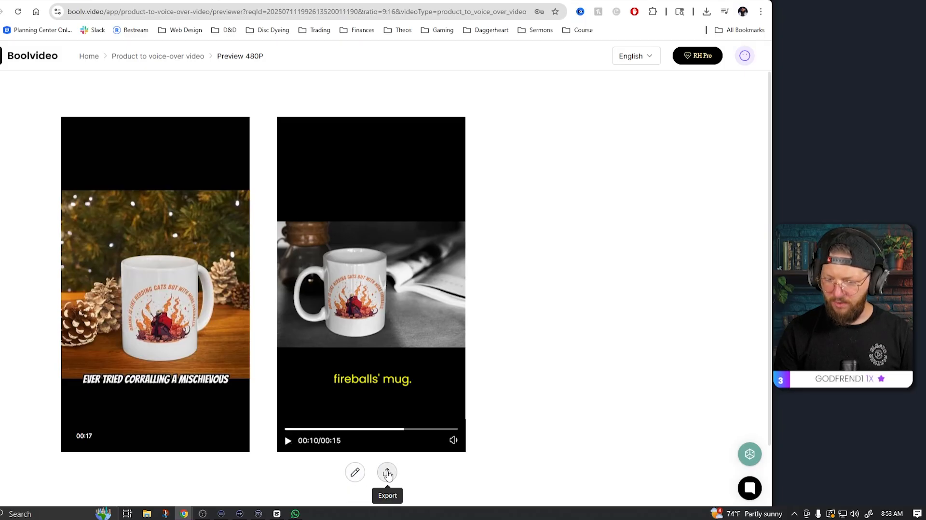
Step: Open the second video in the scene editor and set the caption style to the red EXPERIENCE preset
{"action": "left_click", "coordinate": [354, 472]}
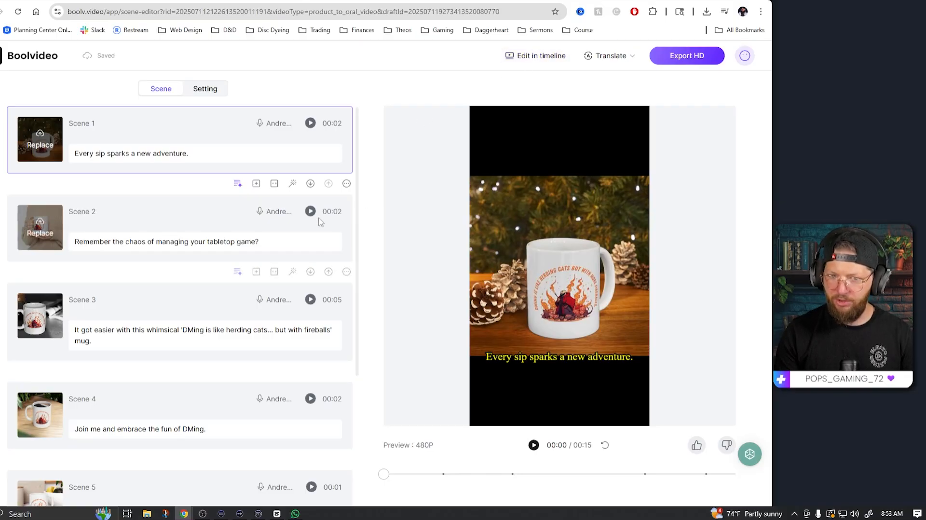
{"action": "left_click", "coordinate": [203, 92]}
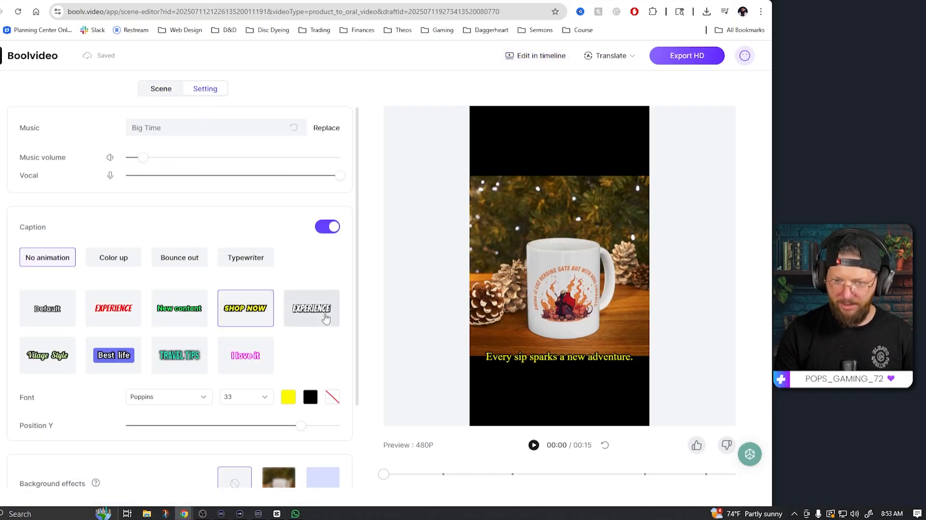
{"action": "left_click", "coordinate": [317, 312]}
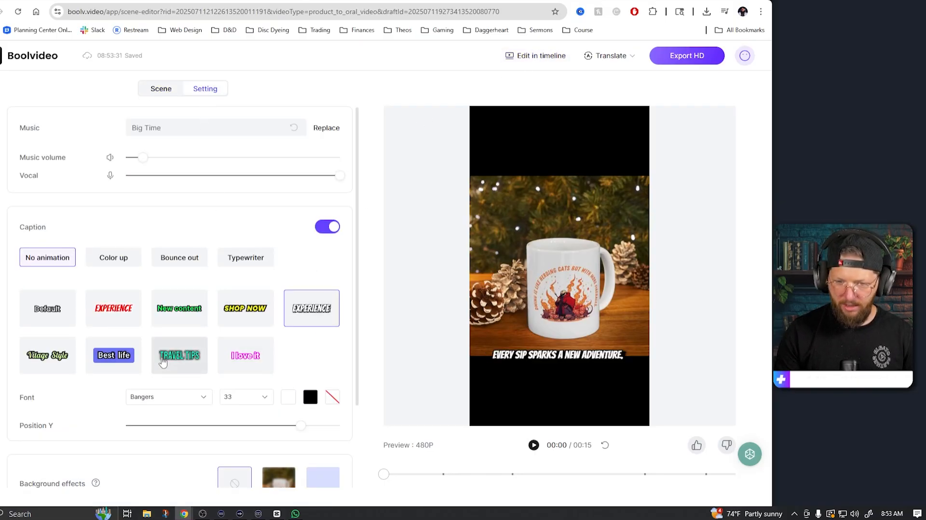
{"action": "left_click", "coordinate": [98, 314]}
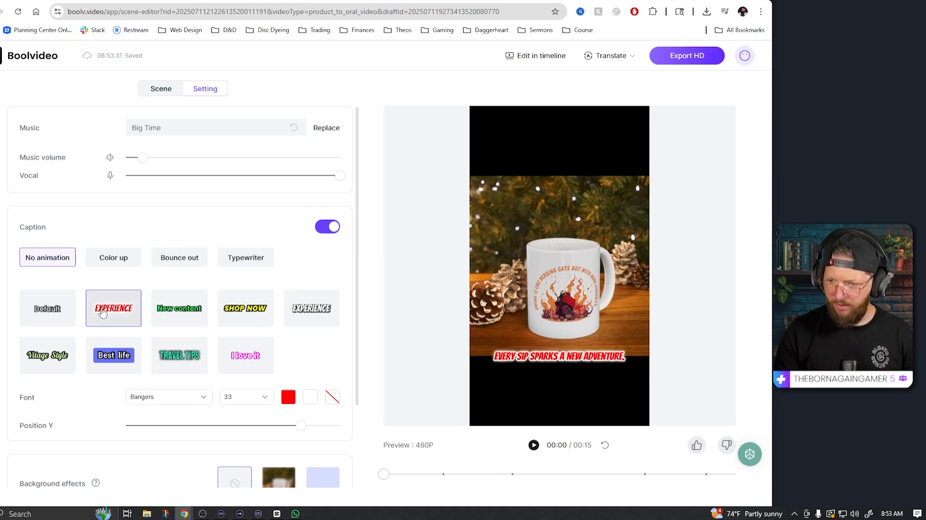
Step: Set the caption animation to Bounce out and preview the result
{"action": "scroll", "coordinate": [279, 368], "scroll_direction": "down", "scroll_amount": 1}
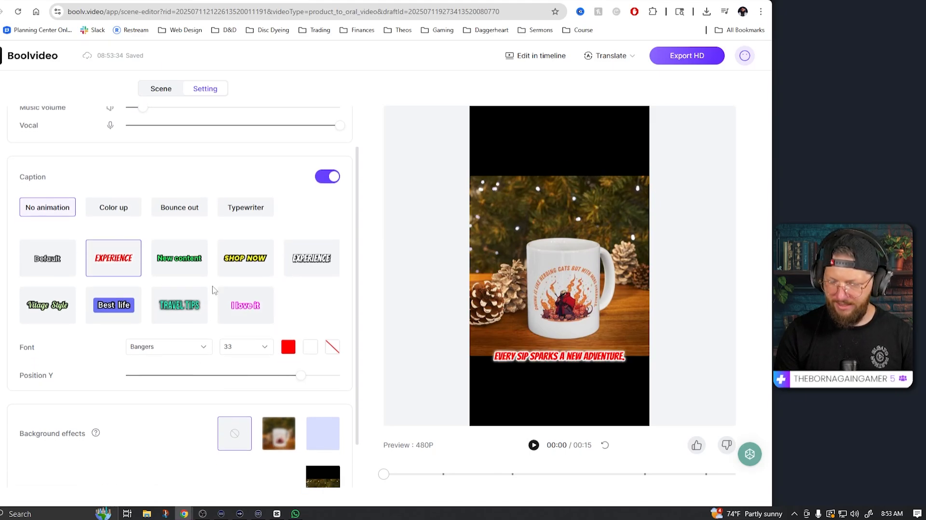
{"action": "left_click", "coordinate": [102, 211]}
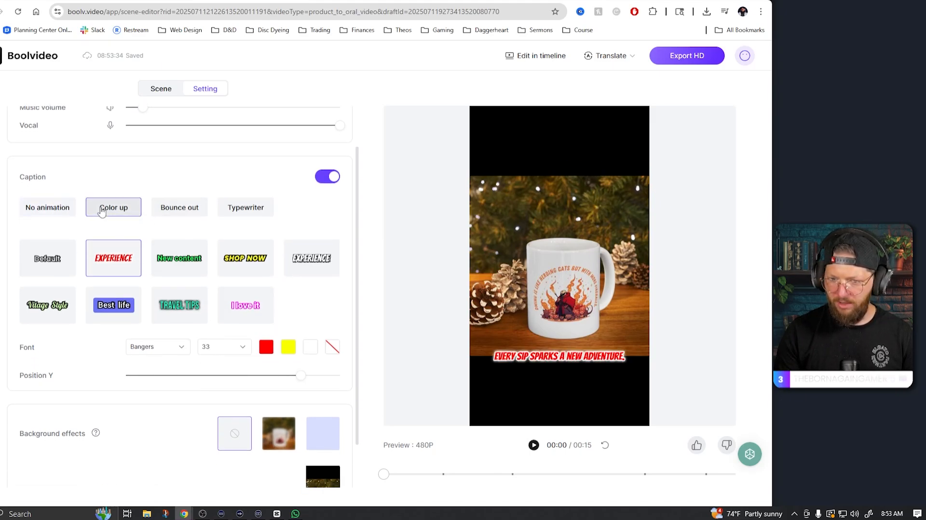
{"action": "left_click", "coordinate": [198, 210]}
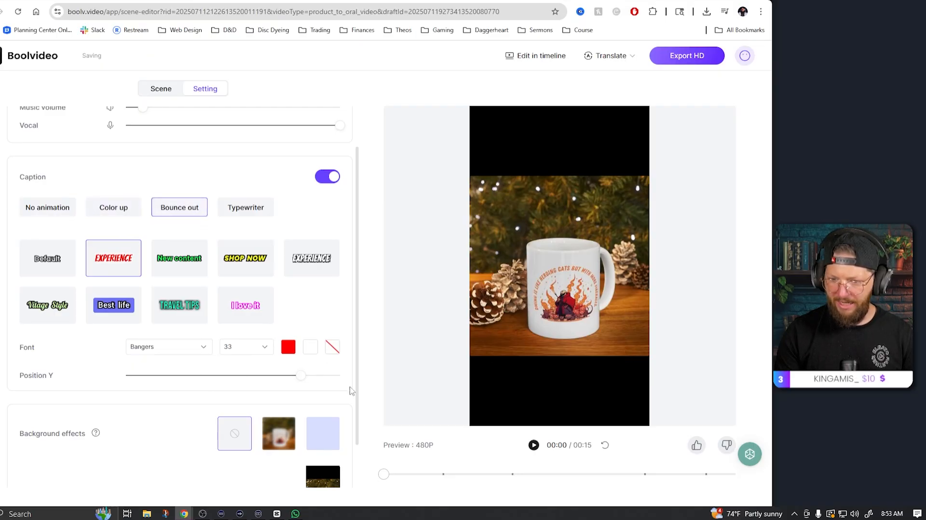
{"action": "left_click", "coordinate": [534, 445]}
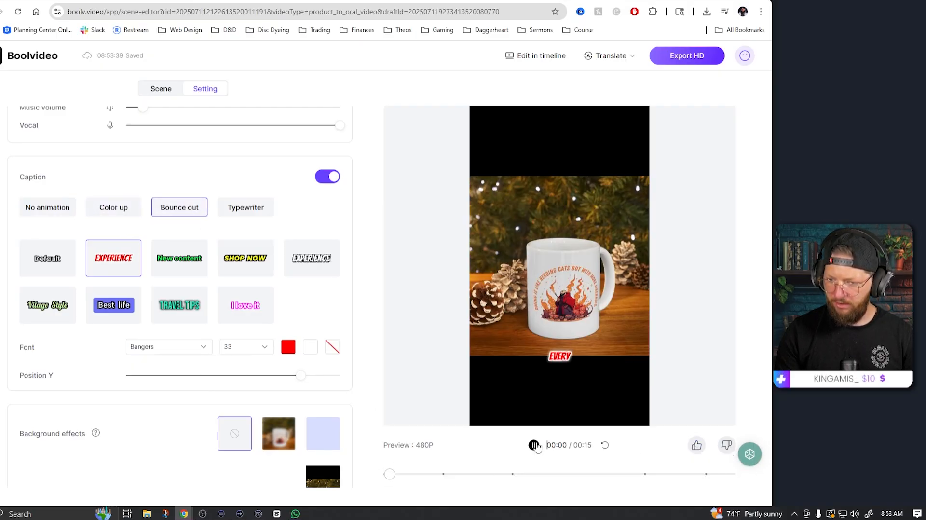
{"action": "left_click", "coordinate": [534, 445]}
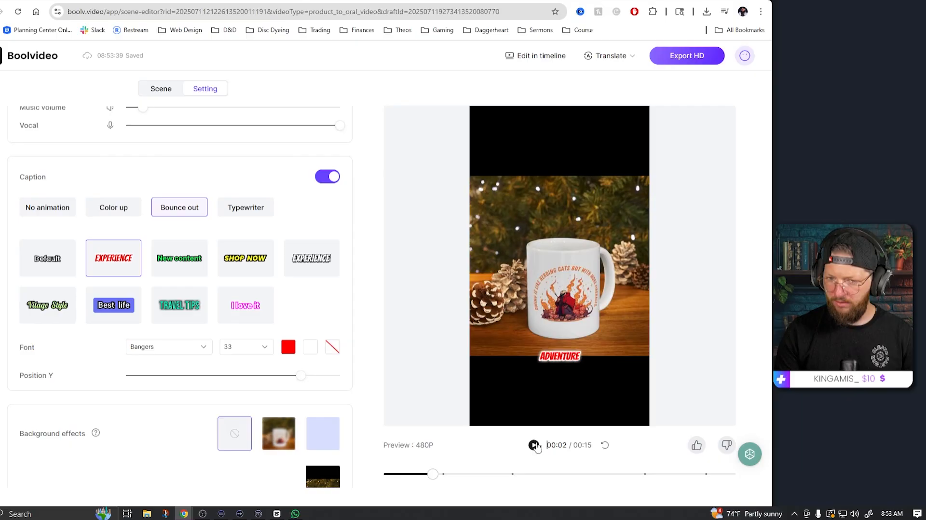
Step: Increase the caption font size to 48 and change the caption colour to orange
{"action": "scroll", "coordinate": [241, 261], "scroll_direction": "up", "scroll_amount": 1}
{"action": "scroll", "coordinate": [276, 336], "scroll_direction": "down", "scroll_amount": 2}
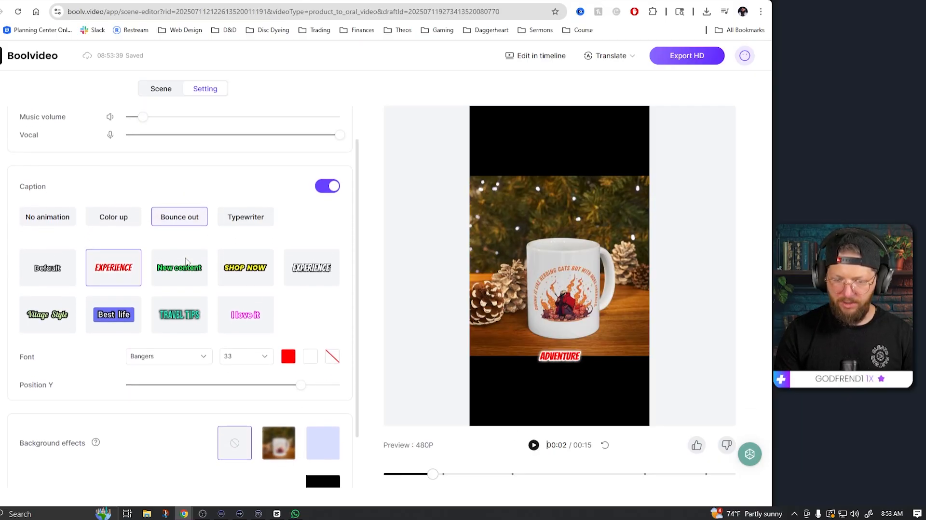
{"action": "left_click", "coordinate": [264, 297]}
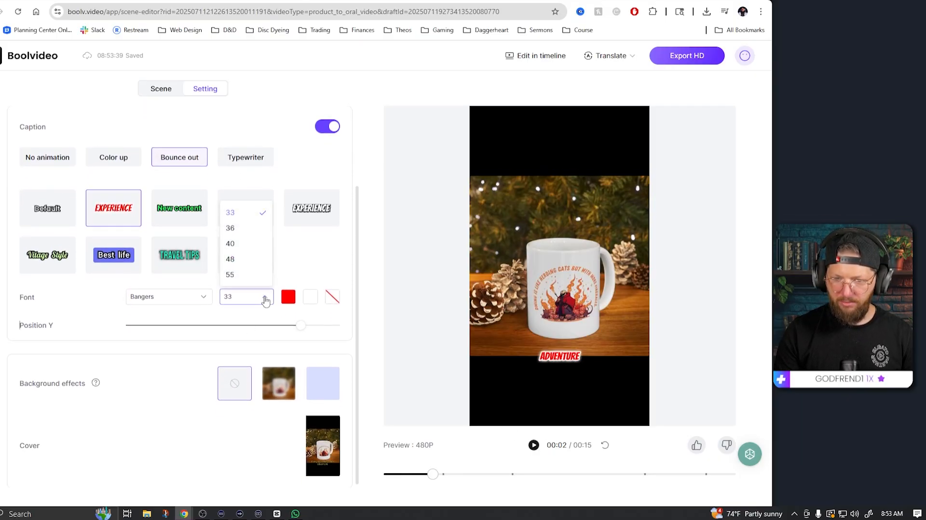
{"action": "left_click", "coordinate": [238, 260]}
{"action": "scroll", "coordinate": [238, 259], "scroll_direction": "up", "scroll_amount": 2}
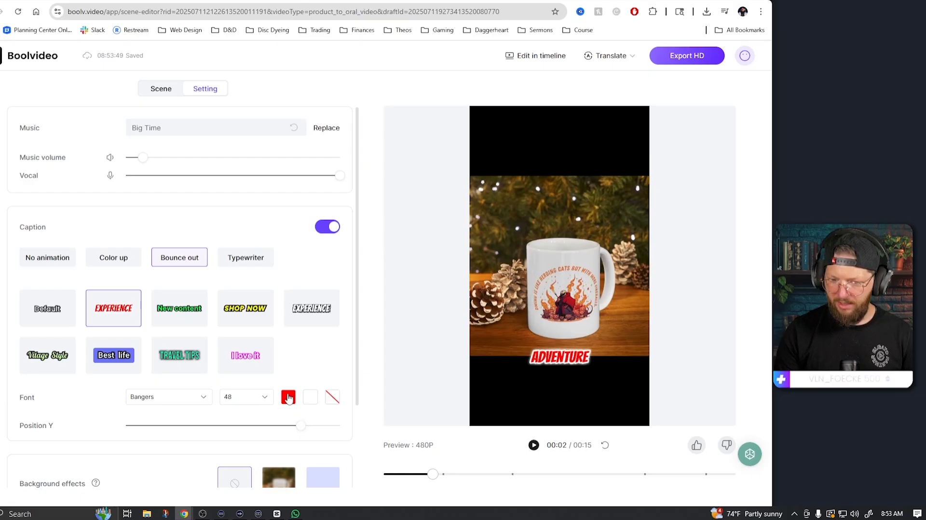
{"action": "left_click", "coordinate": [288, 396]}
{"action": "left_click", "coordinate": [378, 307]}
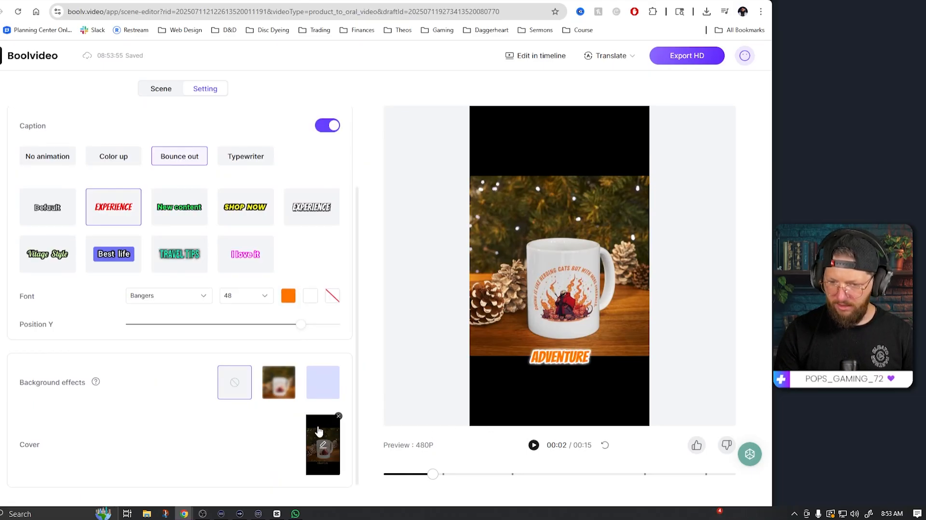
Step: Set the background effect to the blurred image fill and play the preview
{"action": "left_click", "coordinate": [275, 384]}
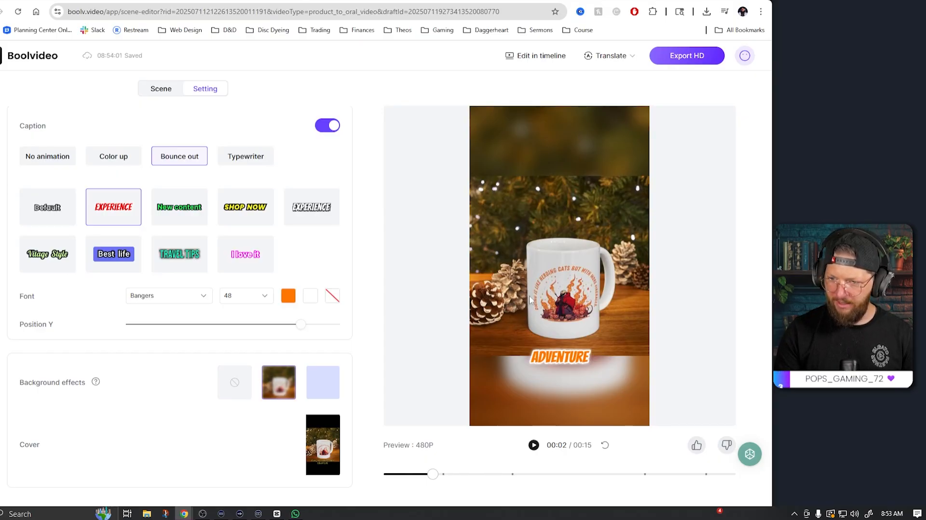
{"action": "left_click", "coordinate": [321, 382]}
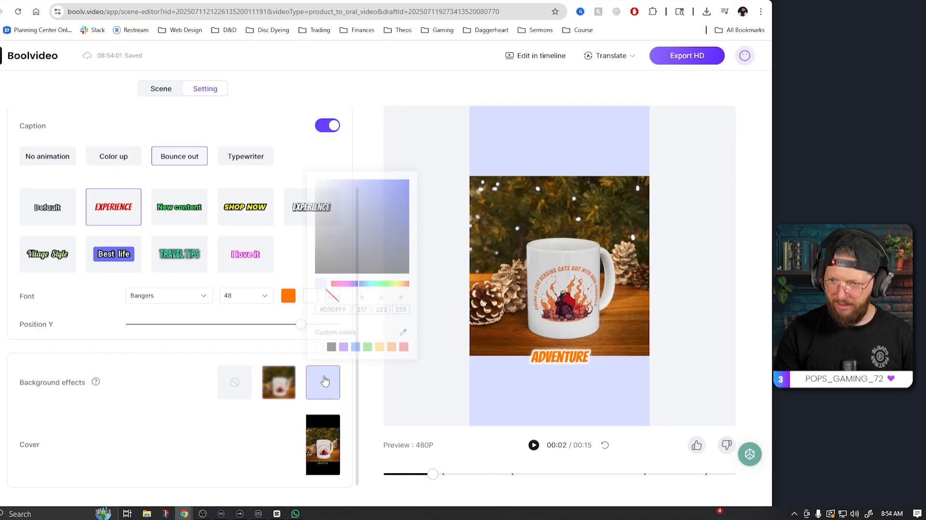
{"action": "left_click", "coordinate": [293, 382]}
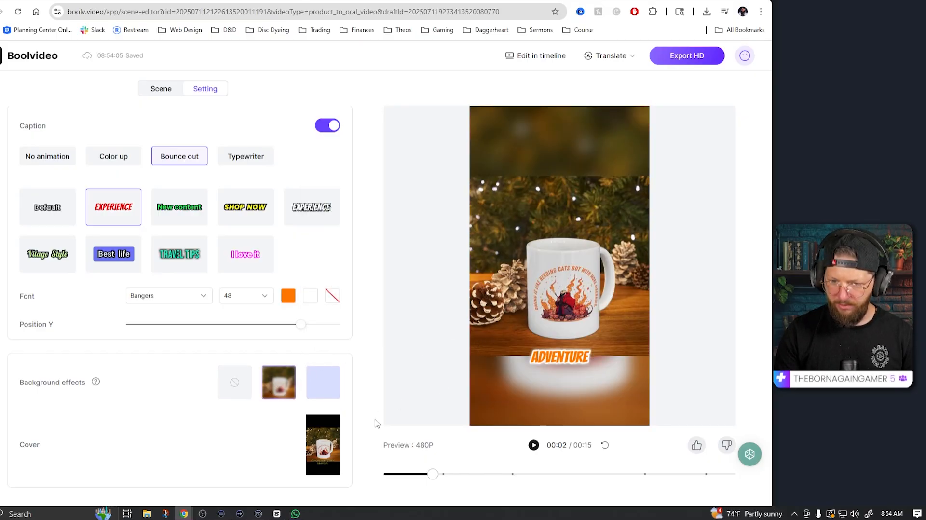
{"action": "left_click", "coordinate": [534, 444]}
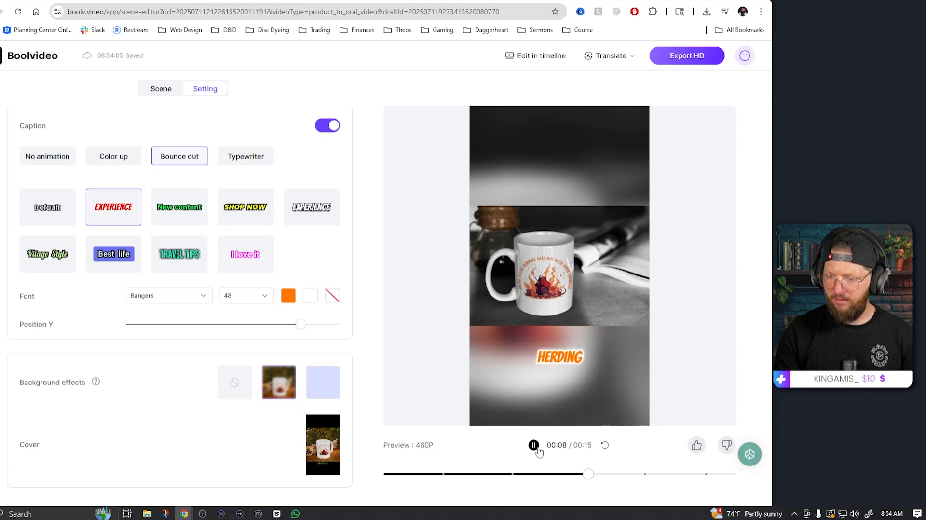
Step: Open the video in the timeline editor and apply the fadeInBo… entrance animation to the first clip
{"action": "scroll", "coordinate": [165, 145], "scroll_direction": "up", "scroll_amount": 3}
{"action": "left_click", "coordinate": [161, 88]}
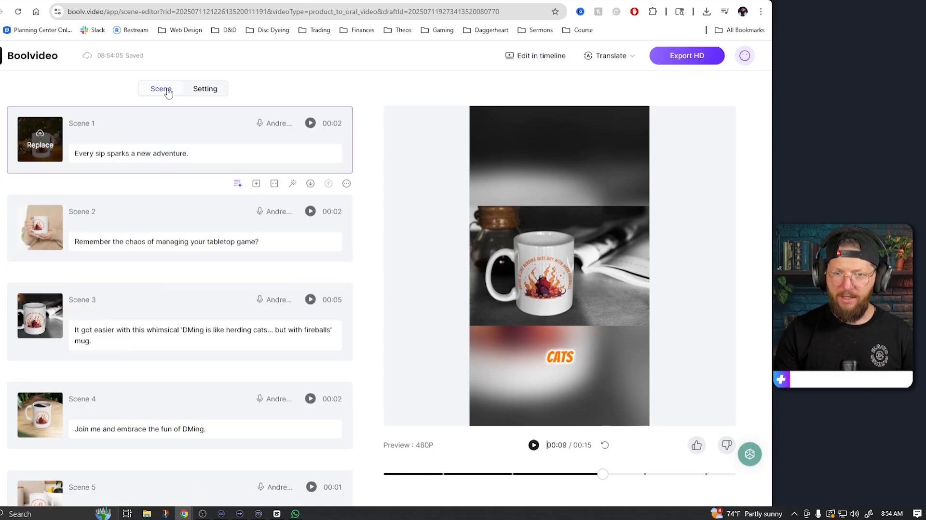
{"action": "left_click", "coordinate": [557, 56]}
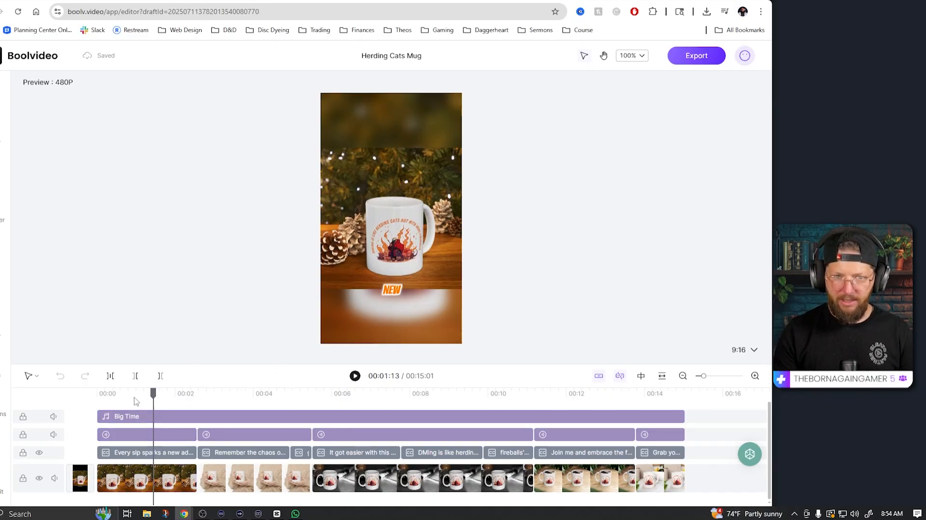
{"action": "left_click_drag", "start_coordinate": [153, 394], "coordinate": [114, 394]}
{"action": "left_click", "coordinate": [154, 486]}
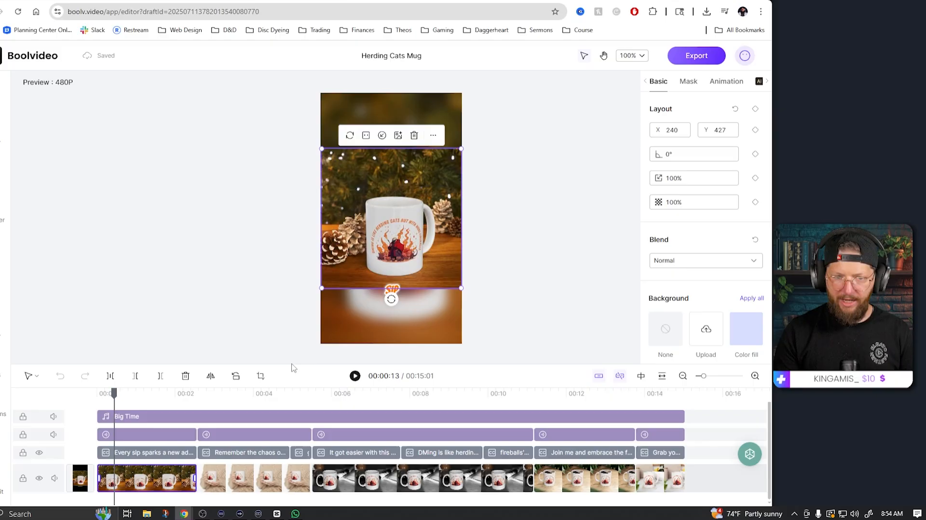
{"action": "left_click", "coordinate": [725, 87]}
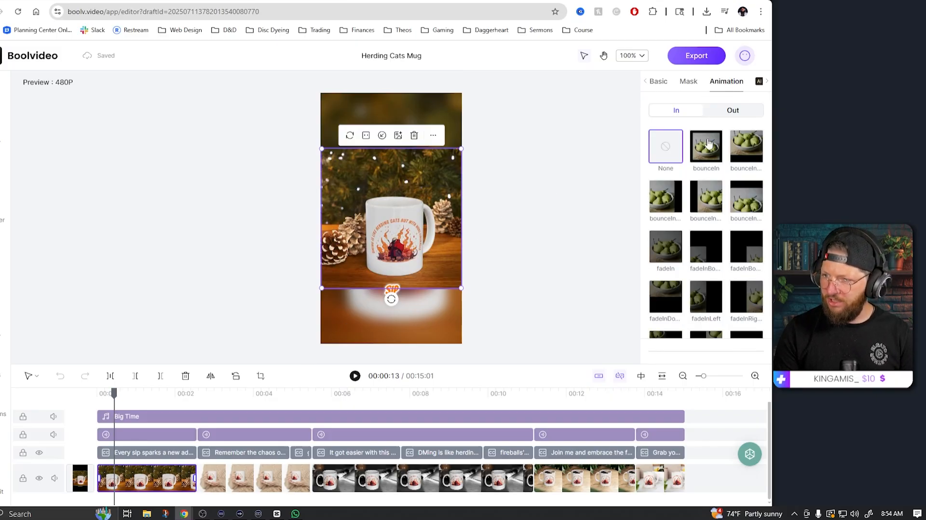
{"action": "left_click", "coordinate": [703, 249]}
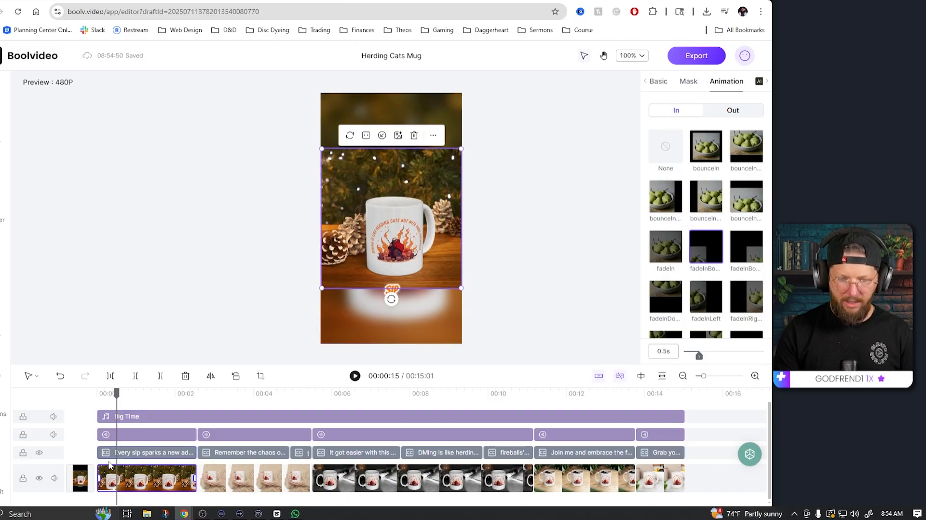
Step: Add the Bokeh Stars effect over the video and preview it
{"action": "left_click", "coordinate": [2, 368]}
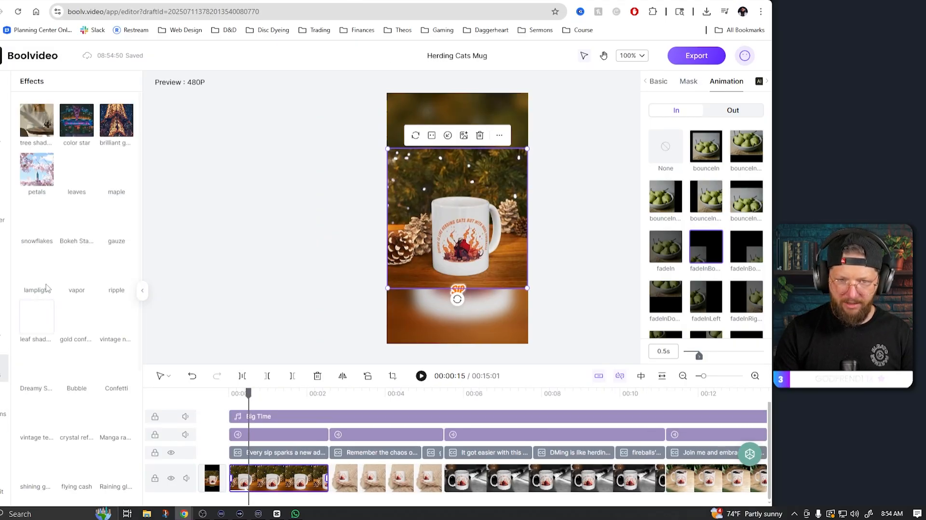
{"action": "left_click", "coordinate": [76, 227]}
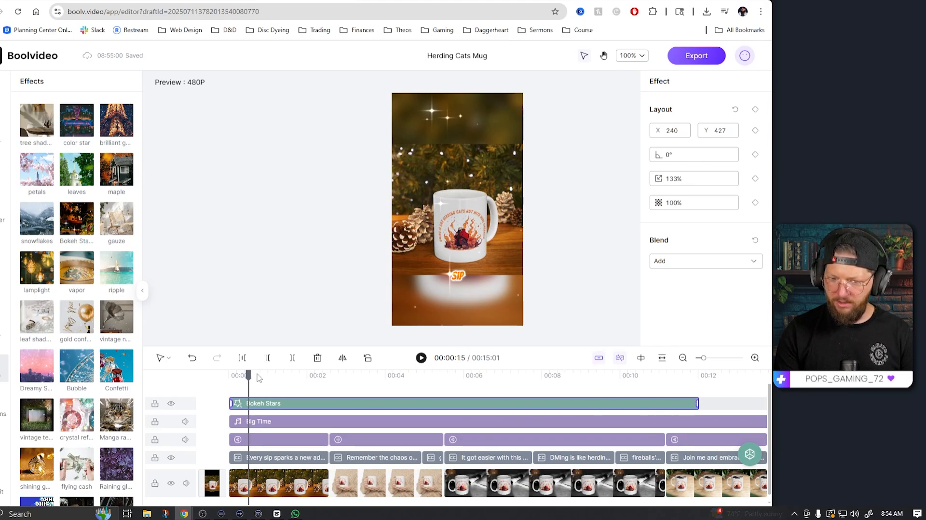
{"action": "left_click_drag", "start_coordinate": [249, 375], "coordinate": [221, 382]}
{"action": "key", "text": "space"}
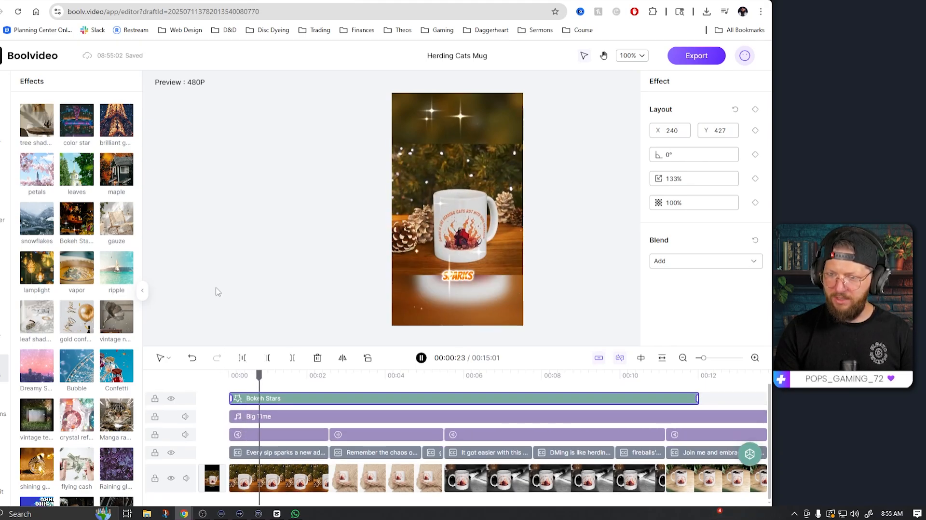
{"action": "key", "text": "space"}
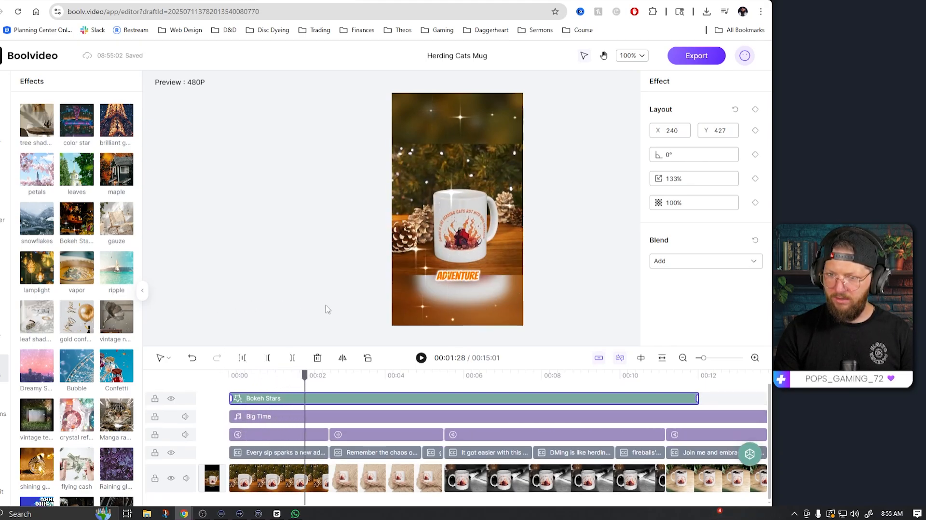
Step: Add a HangAround transition and a Fluidly transition between clips on the video track
{"action": "left_click", "coordinate": [319, 492]}
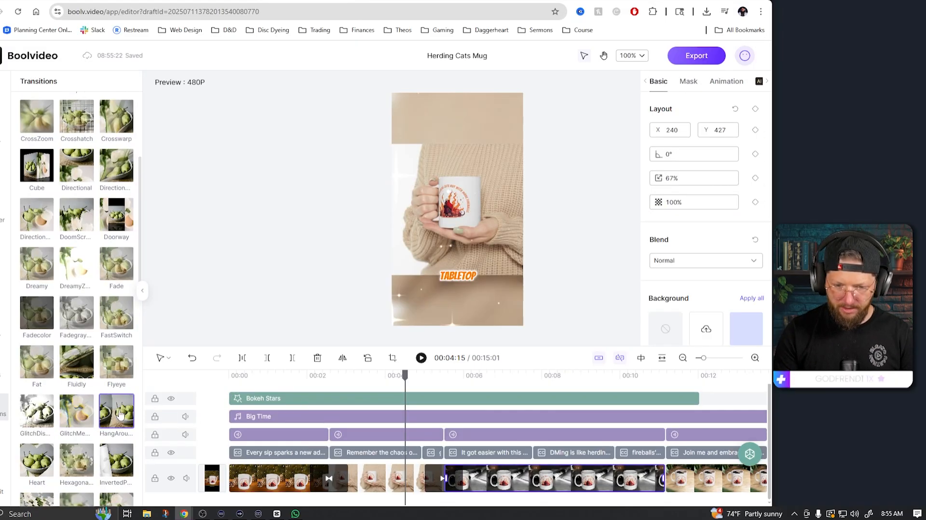
{"action": "left_click", "coordinate": [120, 414]}
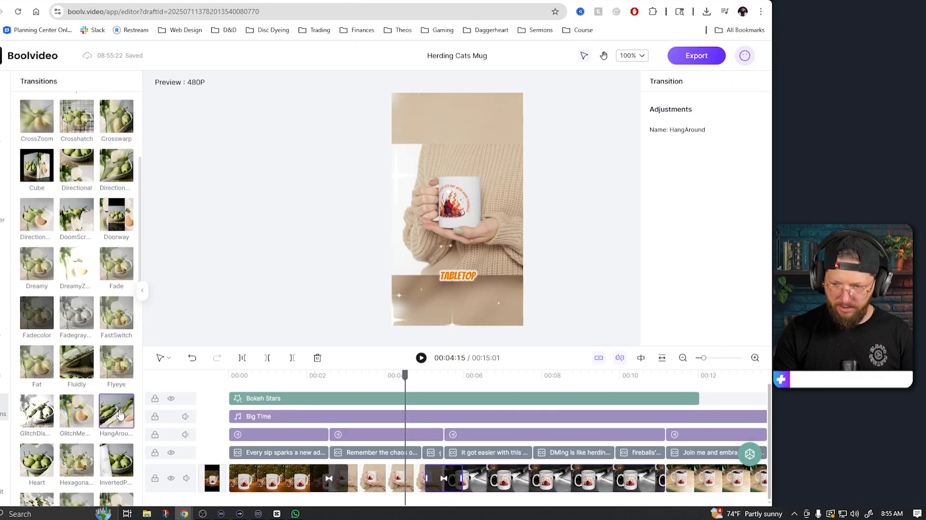
{"action": "left_click", "coordinate": [630, 476]}
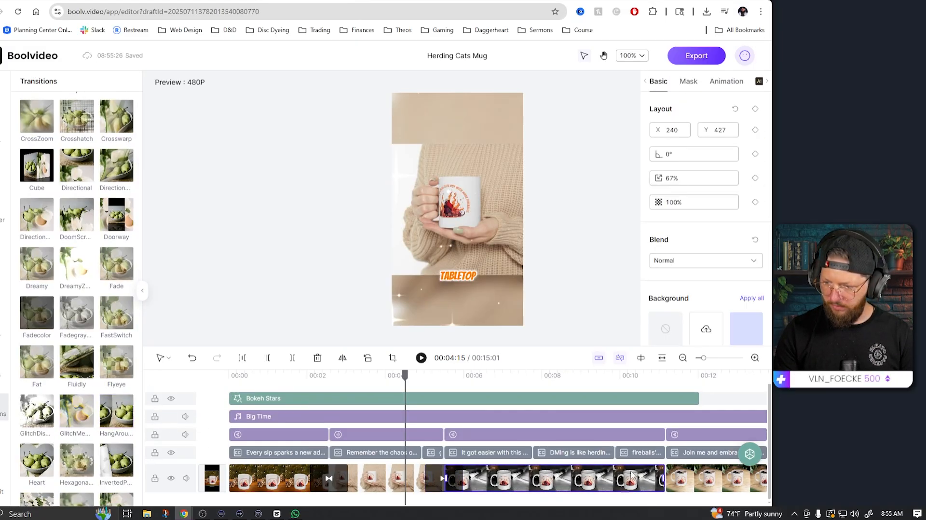
{"action": "left_click", "coordinate": [644, 385]}
{"action": "left_click", "coordinate": [78, 373]}
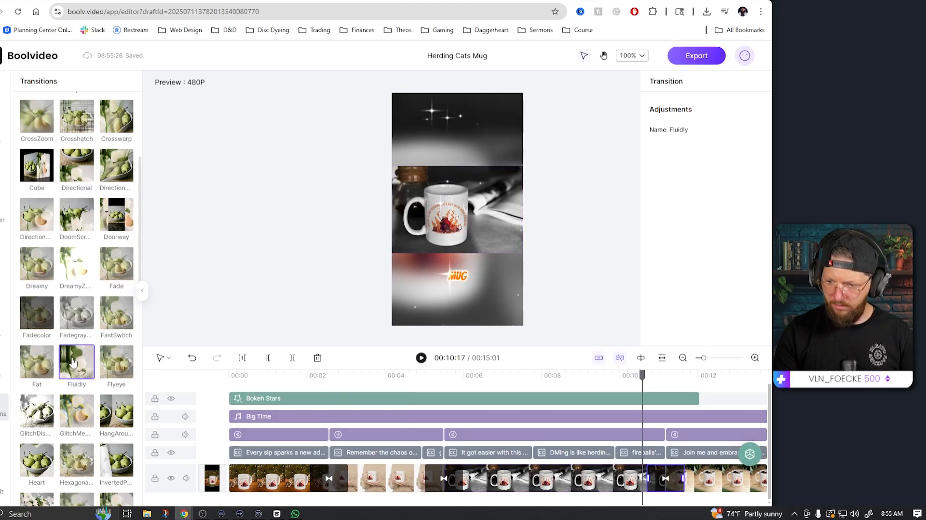
Step: Add a Radiation transition between two later clips on the video track and preview it
{"action": "left_click_drag", "start_coordinate": [642, 385], "coordinate": [392, 384]}
{"action": "key", "text": "space"}
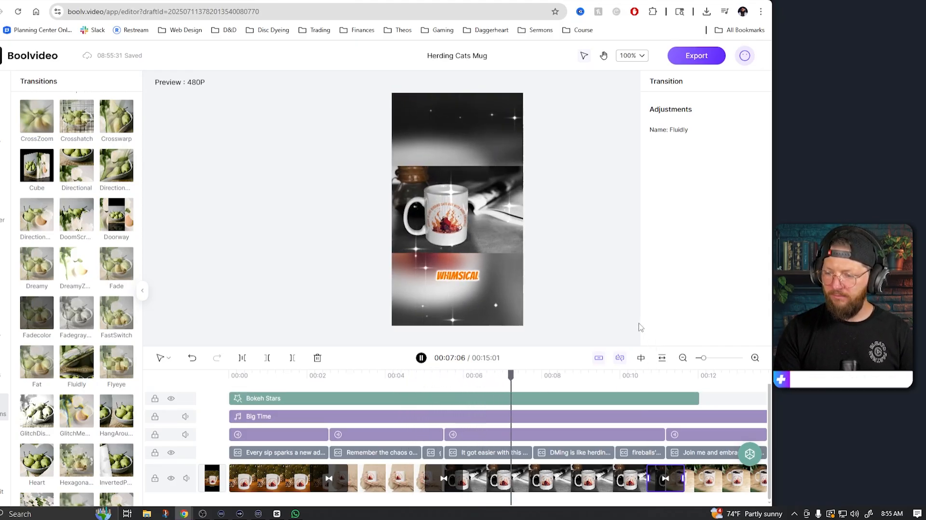
{"action": "scroll", "coordinate": [618, 468], "scroll_direction": "right", "scroll_amount": 4}
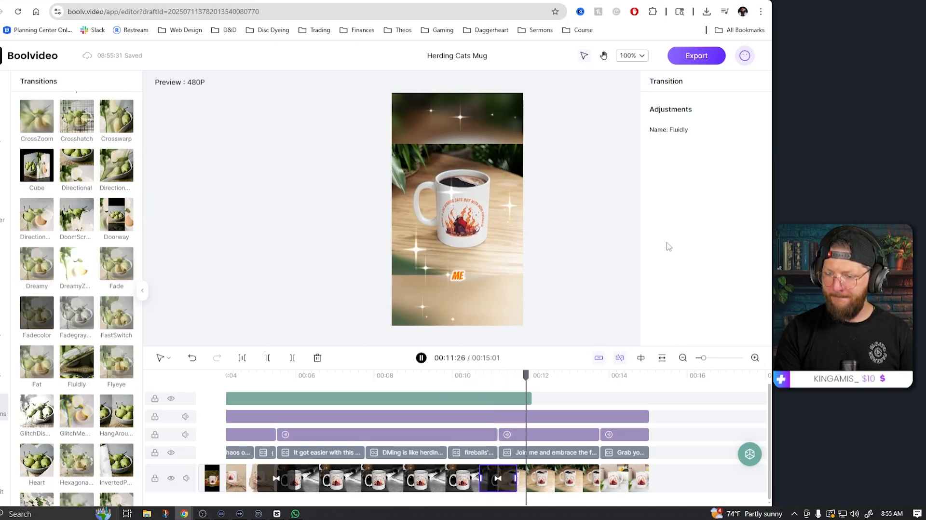
{"action": "left_click", "coordinate": [554, 480]}
{"action": "scroll", "coordinate": [71, 434], "scroll_direction": "down", "scroll_amount": 5}
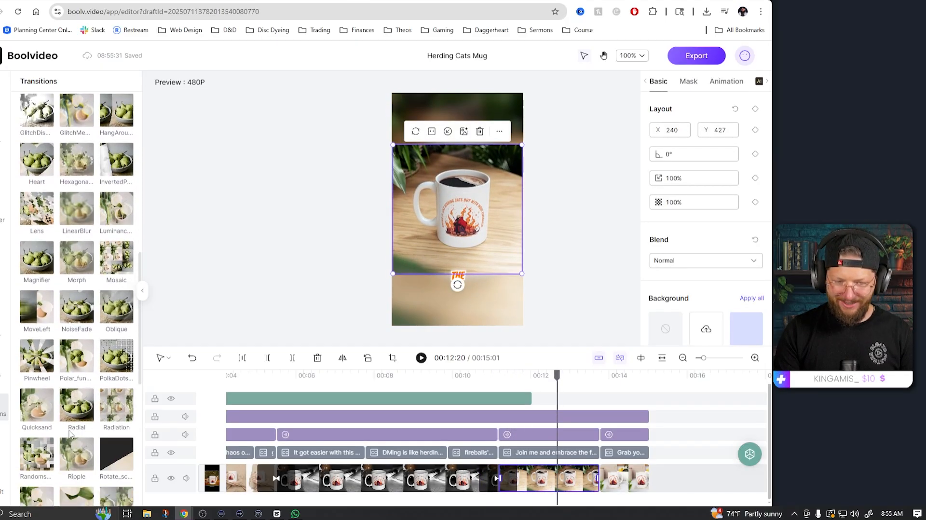
{"action": "left_click", "coordinate": [112, 413]}
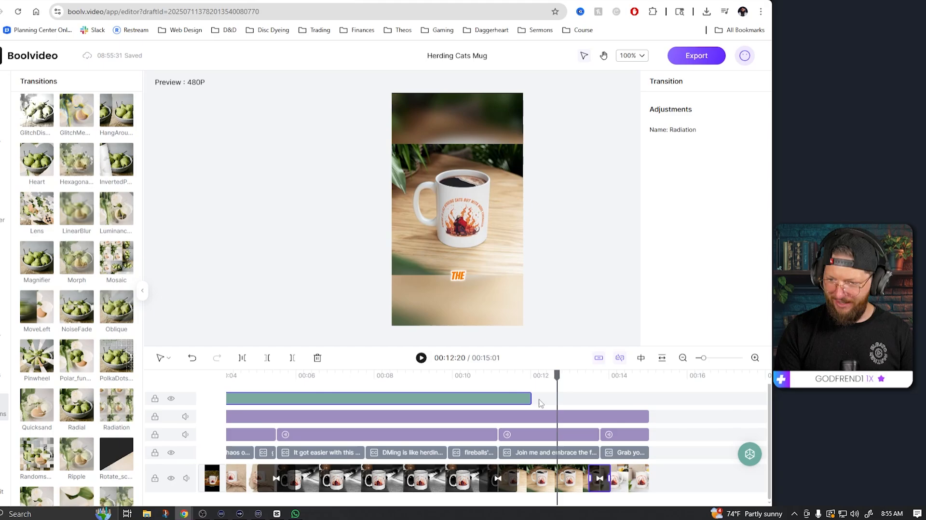
{"action": "key", "text": "space"}
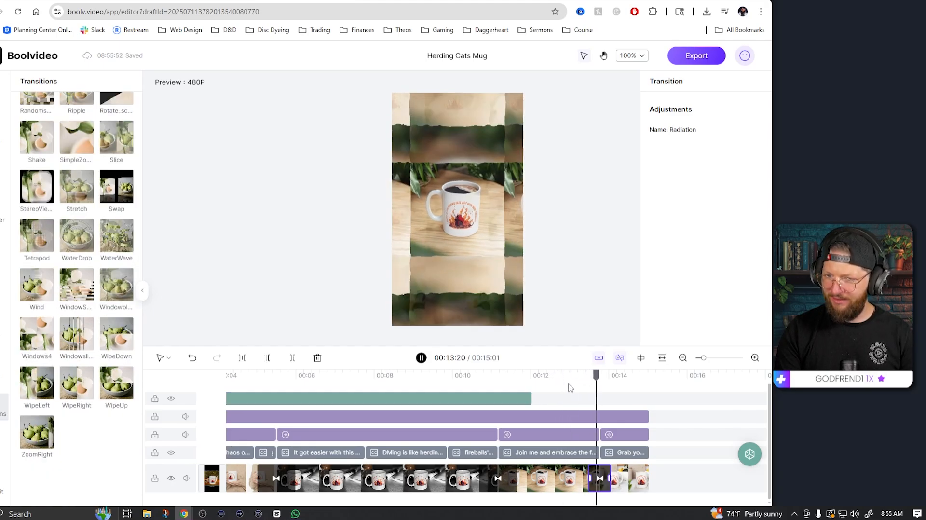
{"action": "key", "text": "space"}
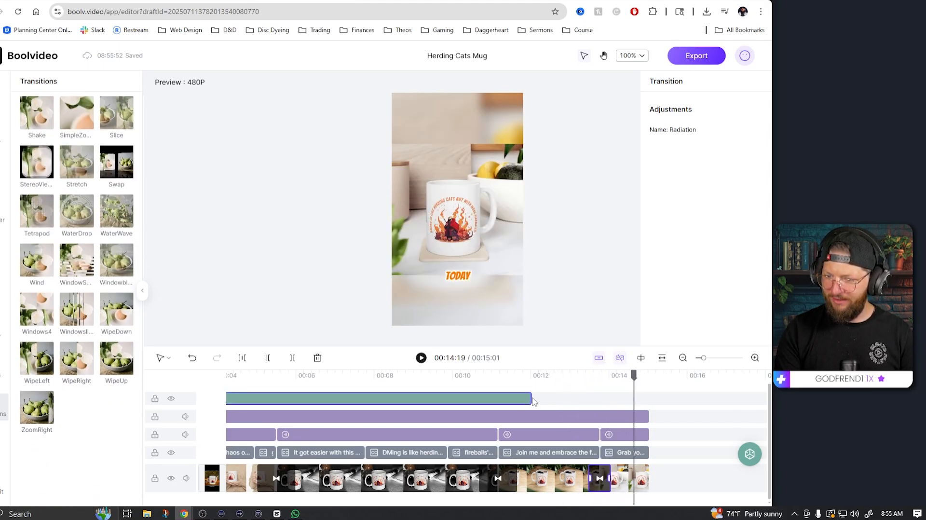
Step: Extend the Bokeh Stars effect so it runs to the end of the video
{"action": "left_click", "coordinate": [531, 398]}
{"action": "left_click_drag", "start_coordinate": [530, 399], "coordinate": [639, 401]}
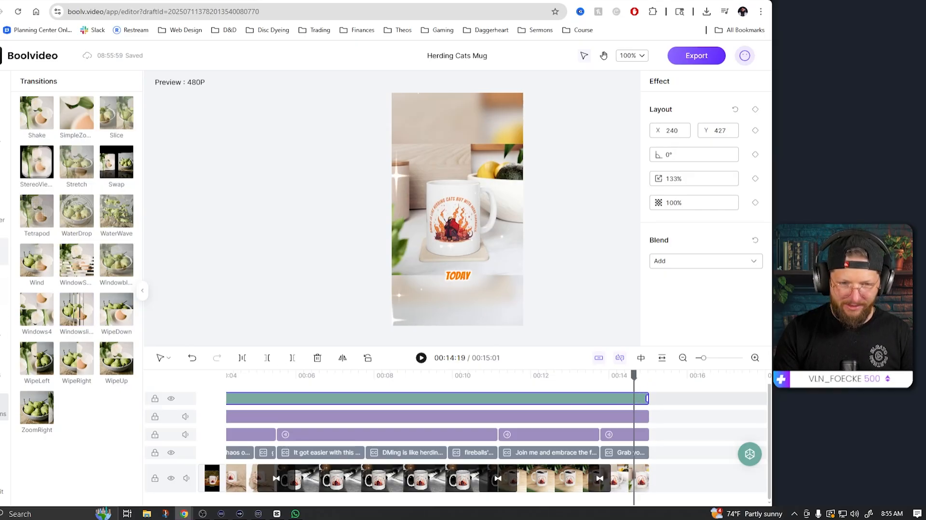
Step: Add the lamplight effect on a new track at the start of the video and play the preview
{"action": "left_click", "coordinate": [2, 369]}
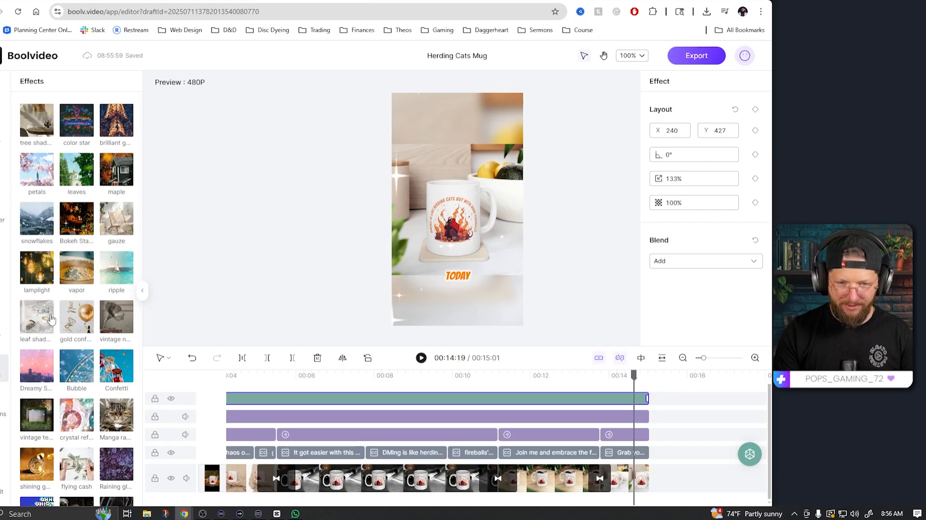
{"action": "left_click_drag", "start_coordinate": [40, 269], "coordinate": [339, 402]}
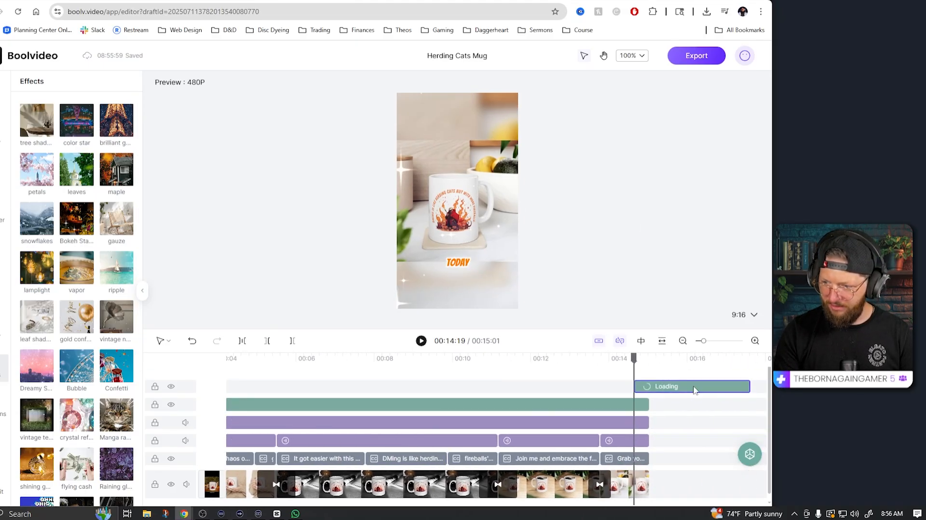
{"action": "left_click_drag", "start_coordinate": [694, 389], "coordinate": [214, 364]}
{"action": "key", "text": "space"}
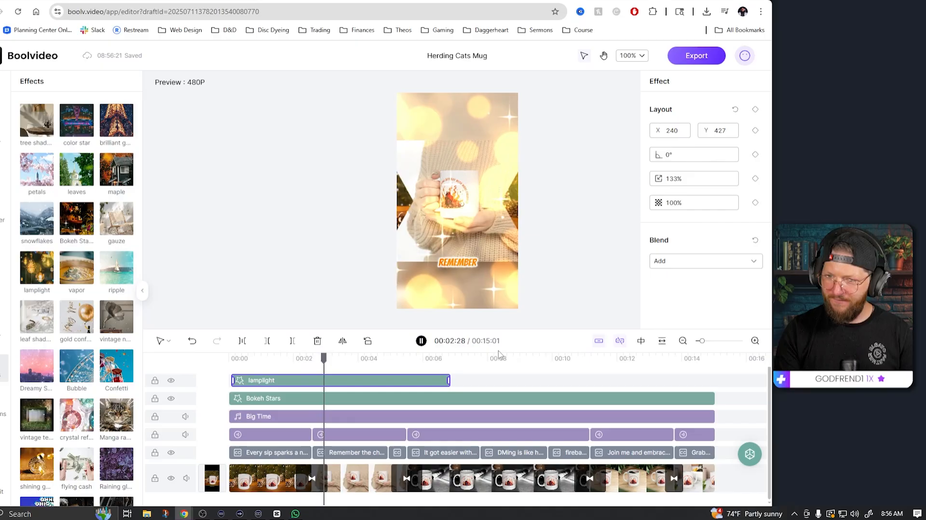
{"action": "left_click", "coordinate": [421, 341]}
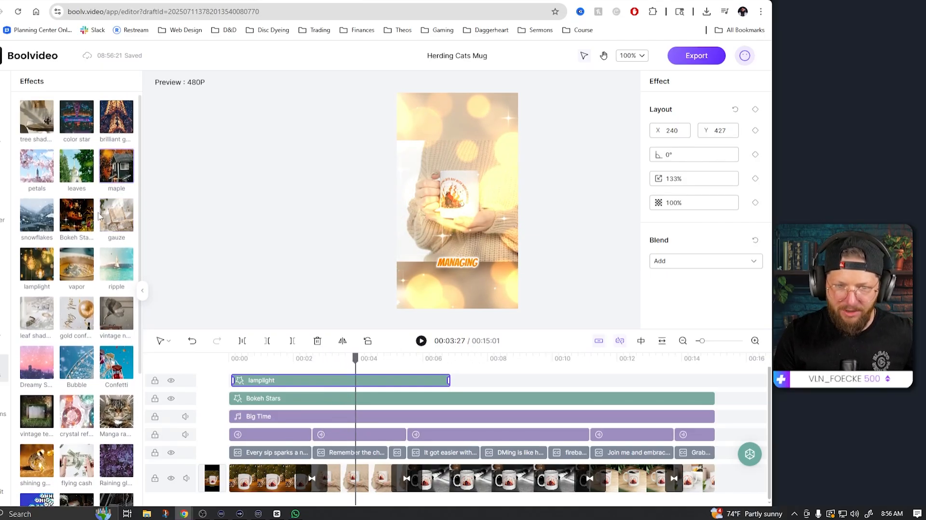
{"action": "scroll", "coordinate": [75, 337], "scroll_direction": "down", "scroll_amount": 3}
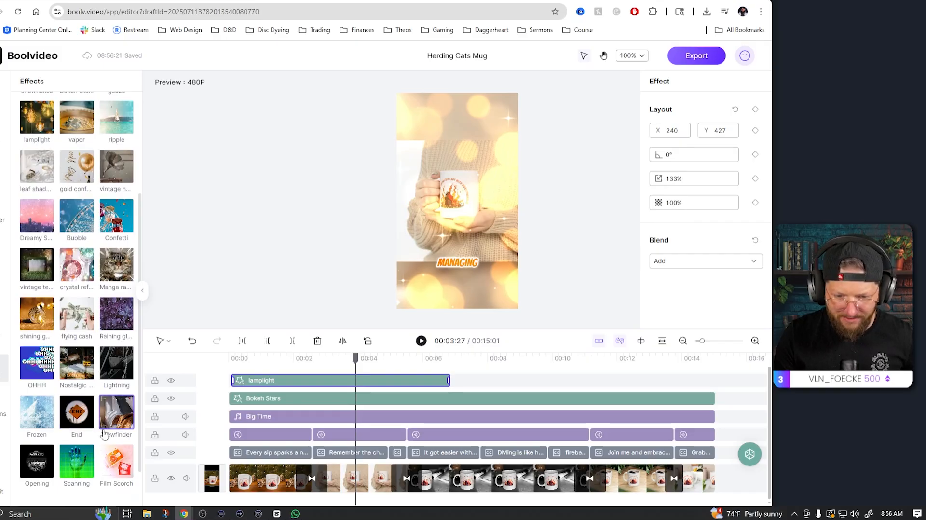
{"action": "scroll", "coordinate": [104, 435], "scroll_direction": "down", "scroll_amount": 2}
{"action": "left_click", "coordinate": [383, 362]}
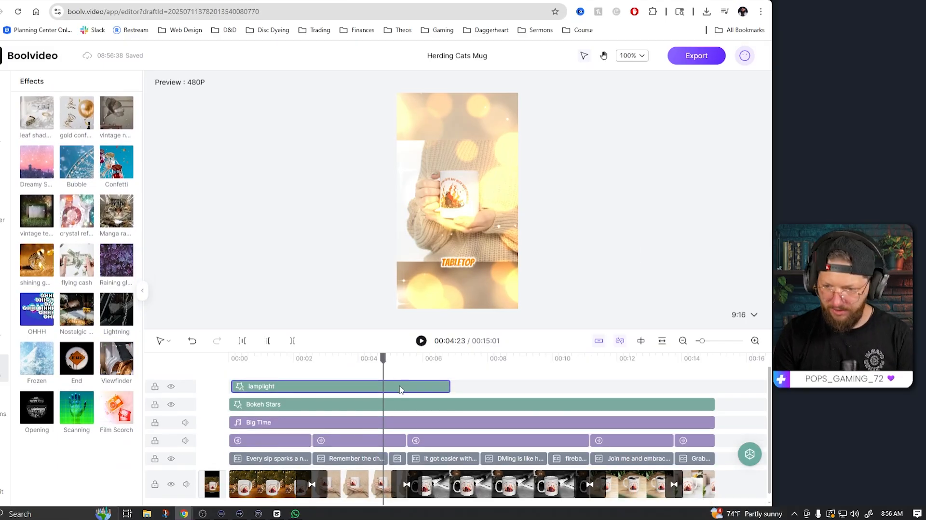
{"action": "left_click", "coordinate": [692, 55]}
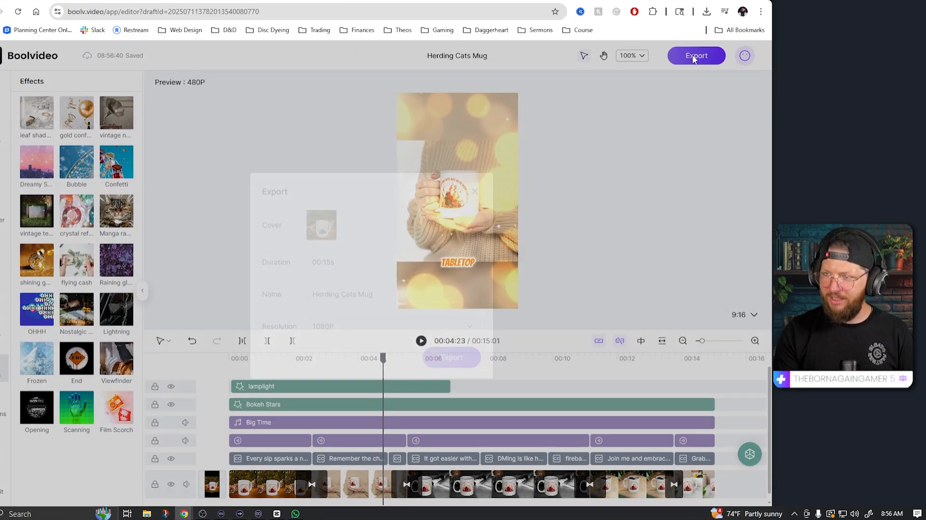
{"action": "left_click", "coordinate": [352, 330]}
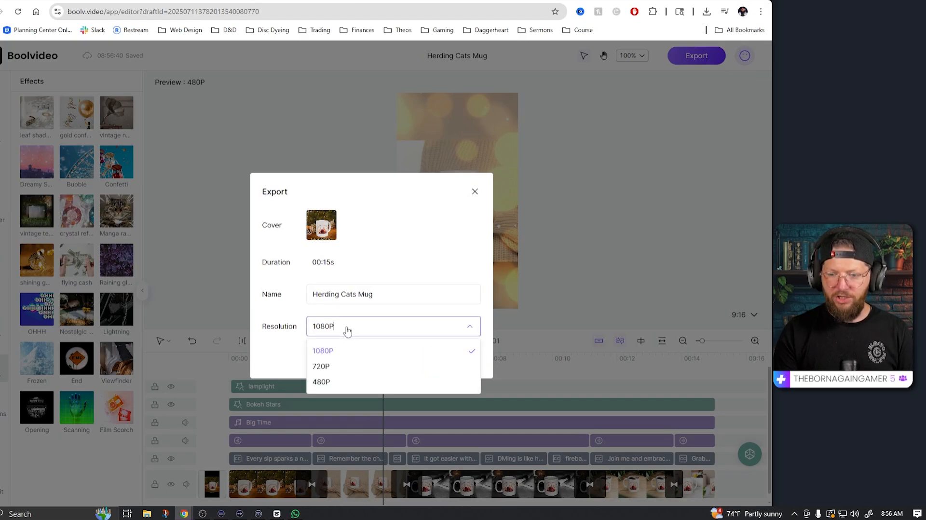
{"action": "left_click", "coordinate": [316, 359]}
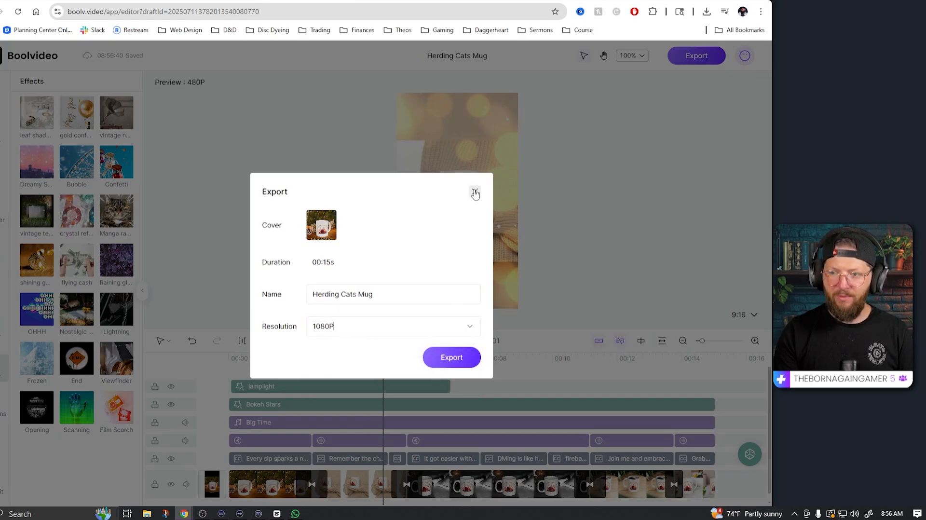
{"action": "left_click", "coordinate": [475, 193]}
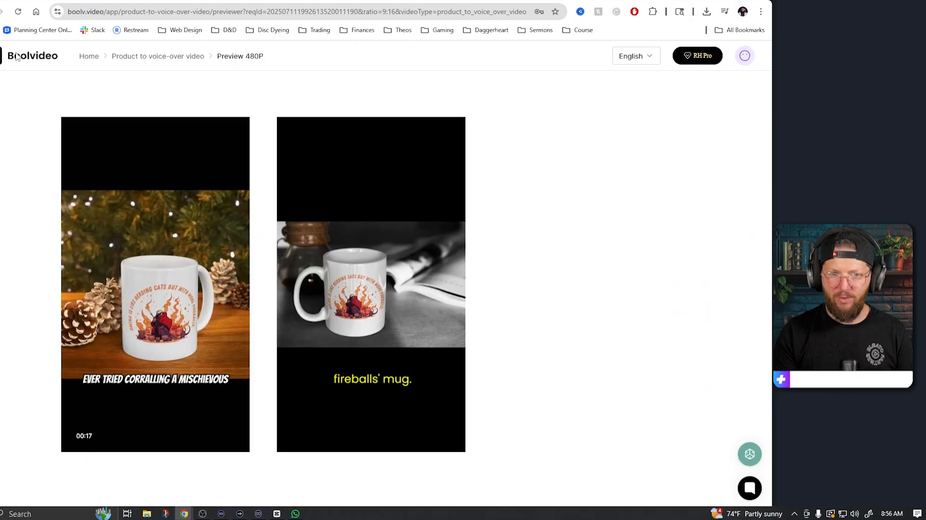
Step: Open the AI Tools page from the workspace and browse the list of available tools
{"action": "left_click", "coordinate": [17, 56]}
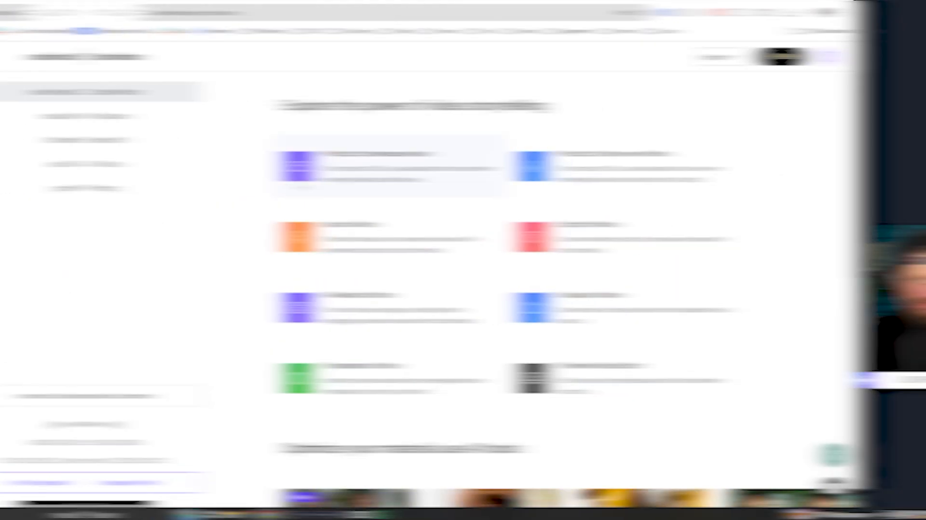
{"action": "scroll", "coordinate": [71, 186], "scroll_direction": "down", "scroll_amount": 8}
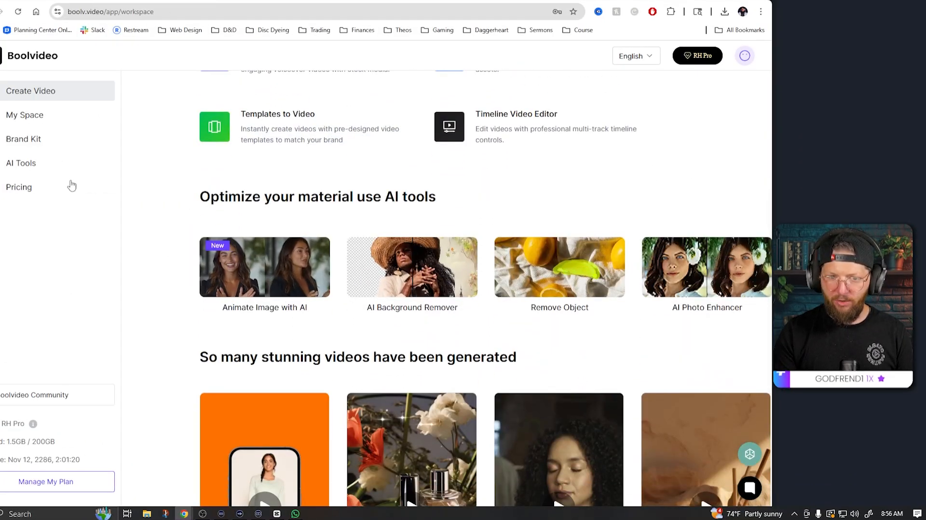
{"action": "left_click", "coordinate": [29, 163]}
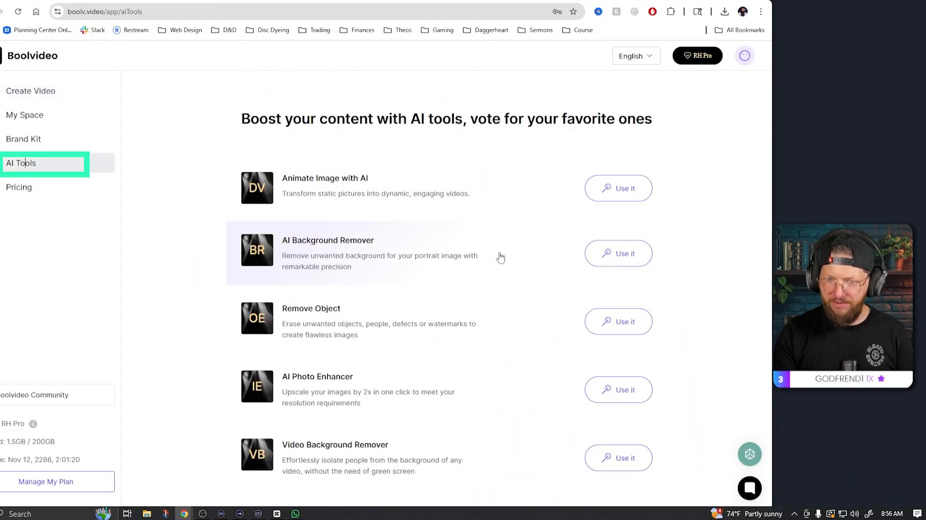
{"action": "scroll", "coordinate": [501, 258], "scroll_direction": "down", "scroll_amount": 6}
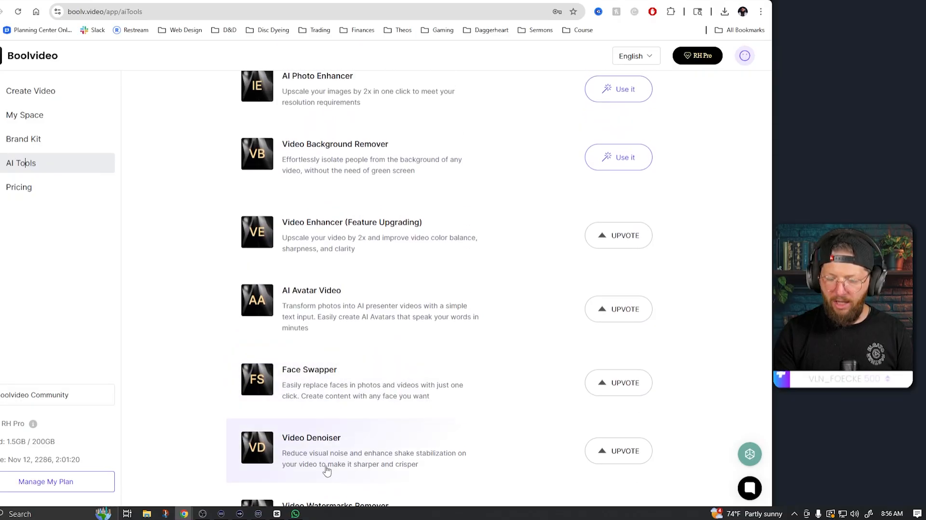
{"action": "scroll", "coordinate": [454, 275], "scroll_direction": "up", "scroll_amount": 3}
{"action": "scroll", "coordinate": [453, 434], "scroll_direction": "down", "scroll_amount": 3}
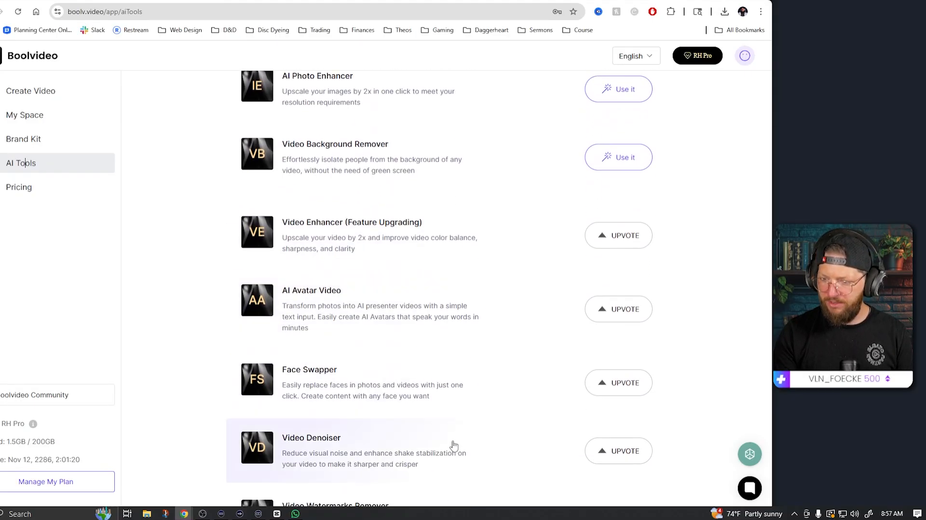
{"action": "scroll", "coordinate": [438, 338], "scroll_direction": "up", "scroll_amount": 4}
{"action": "scroll", "coordinate": [530, 323], "scroll_direction": "down", "scroll_amount": 4}
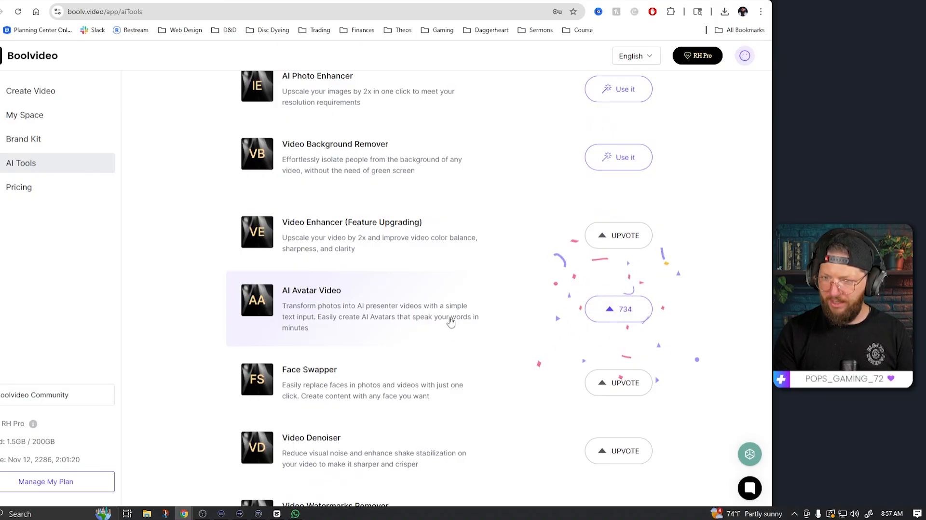
{"action": "scroll", "coordinate": [476, 300], "scroll_direction": "up", "scroll_amount": 6}
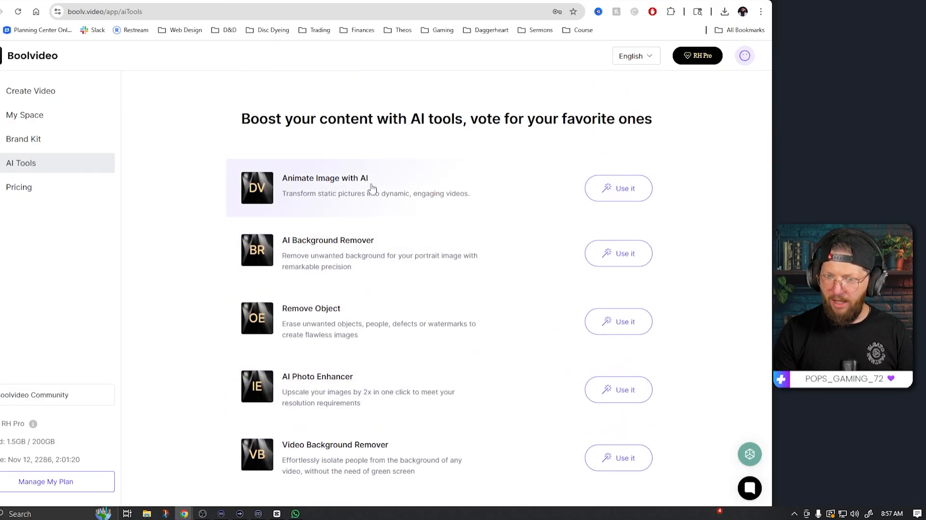
Step: Animate the mug screenshot image with AI using the prompt 'Man drinking coffee from cool mug.' and generate the video
{"action": "left_click", "coordinate": [621, 190]}
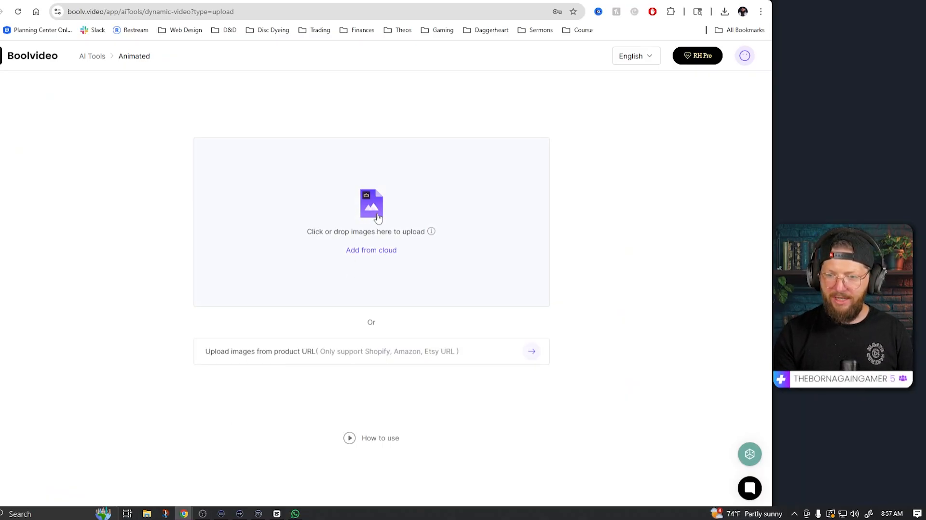
{"action": "left_click", "coordinate": [378, 216]}
{"action": "double_click", "coordinate": [82, 72]}
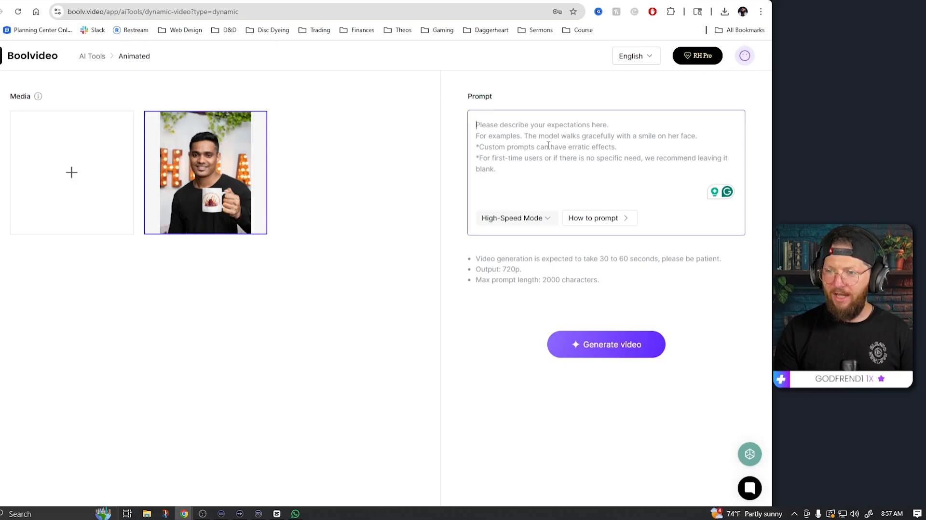
{"action": "type", "text": "M"}
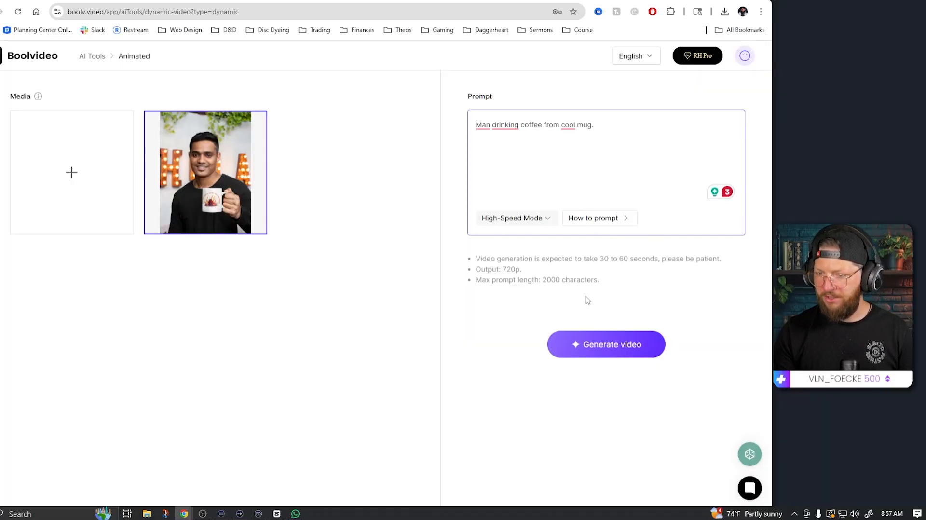
{"action": "left_click", "coordinate": [545, 219]}
{"action": "left_click", "coordinate": [545, 220]}
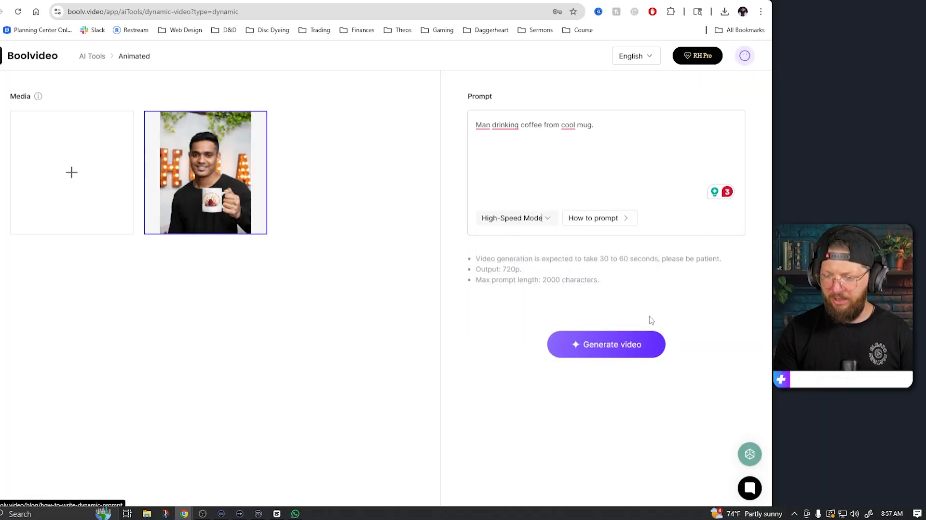
{"action": "left_click", "coordinate": [639, 345]}
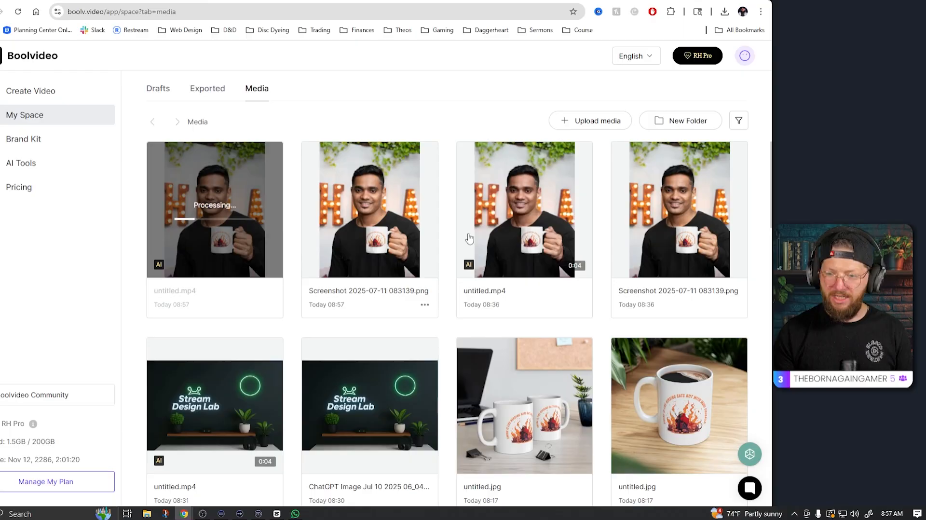
Step: Play the earlier AI-animated mug video in the media library
{"action": "left_click", "coordinate": [539, 230]}
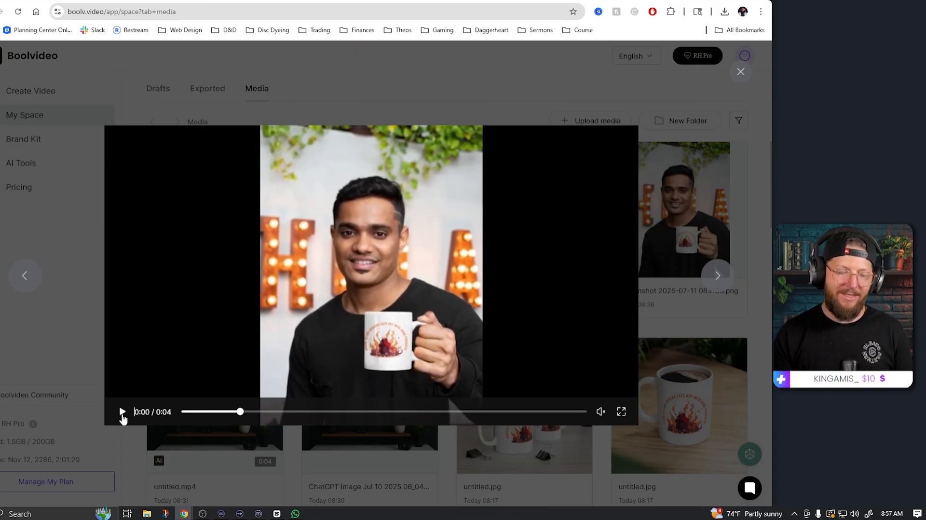
{"action": "left_click", "coordinate": [121, 413]}
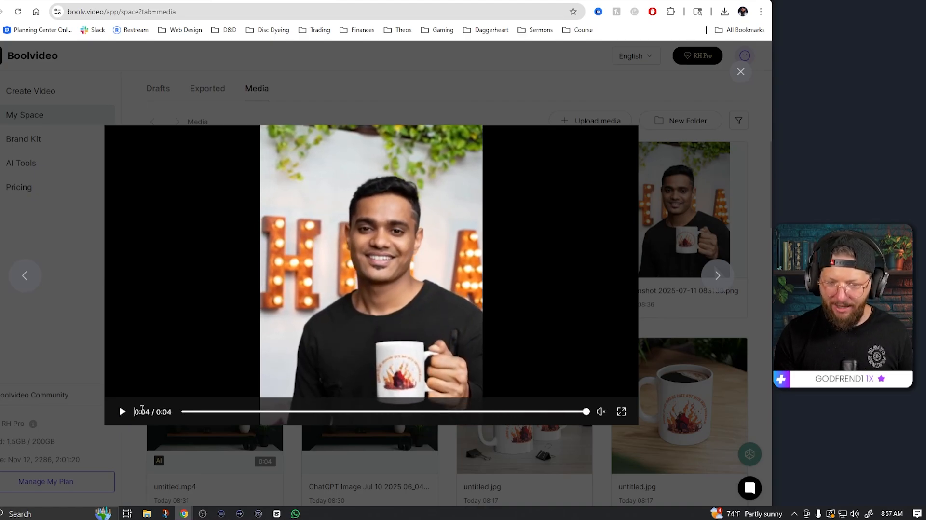
{"action": "left_click", "coordinate": [696, 134]}
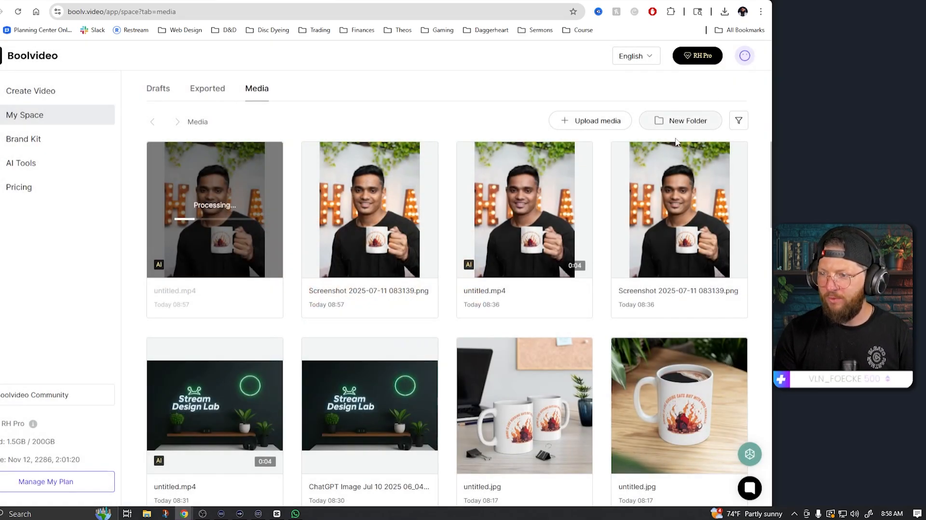
Step: Play the newly generated AI-animated mug video in the media library
{"action": "scroll", "coordinate": [395, 268], "scroll_direction": "down", "scroll_amount": 12}
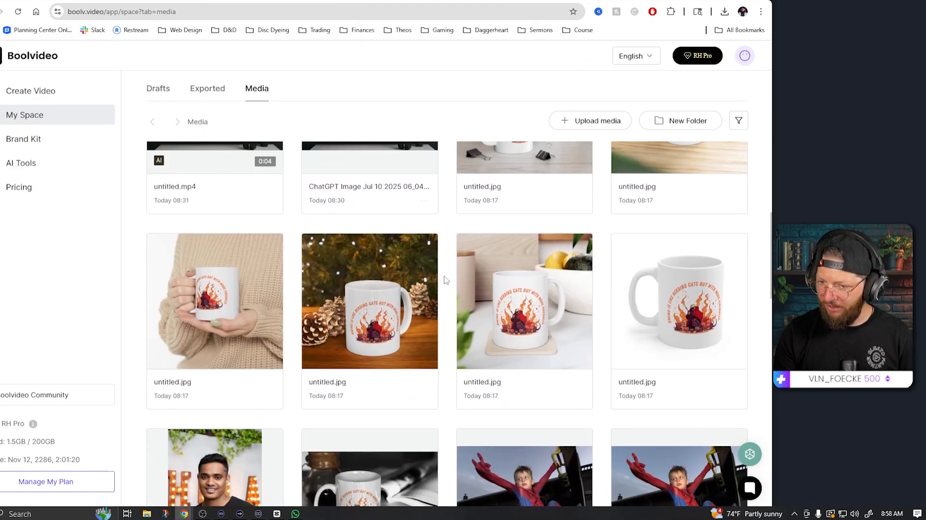
{"action": "scroll", "coordinate": [588, 348], "scroll_direction": "up", "scroll_amount": 12}
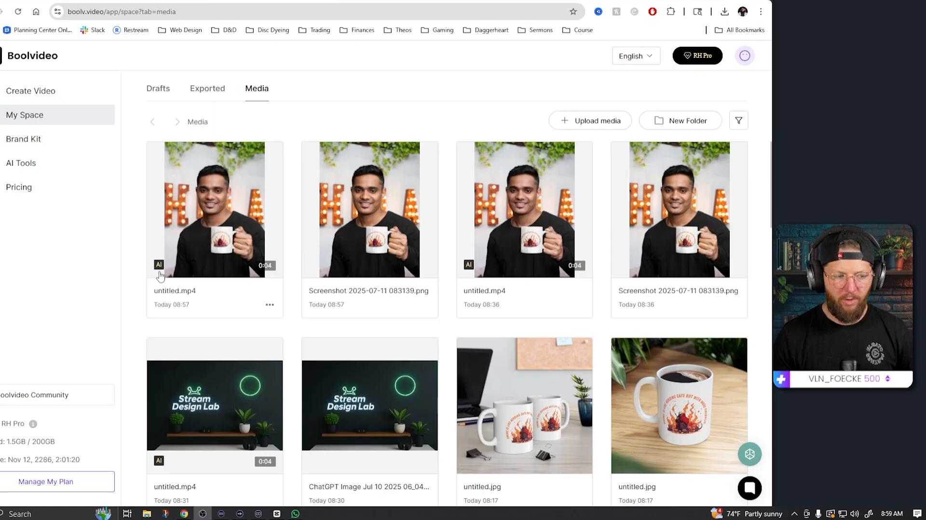
{"action": "left_click", "coordinate": [216, 218]}
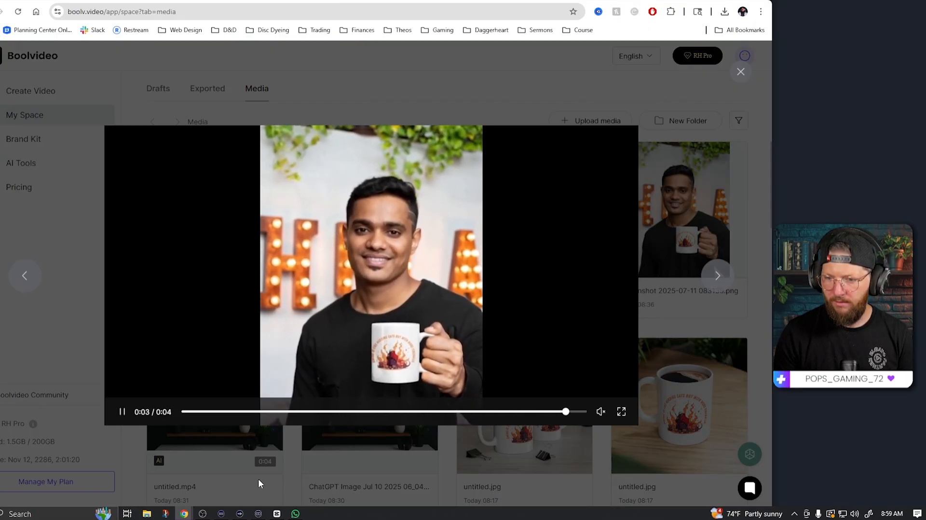
{"action": "left_click", "coordinate": [122, 412]}
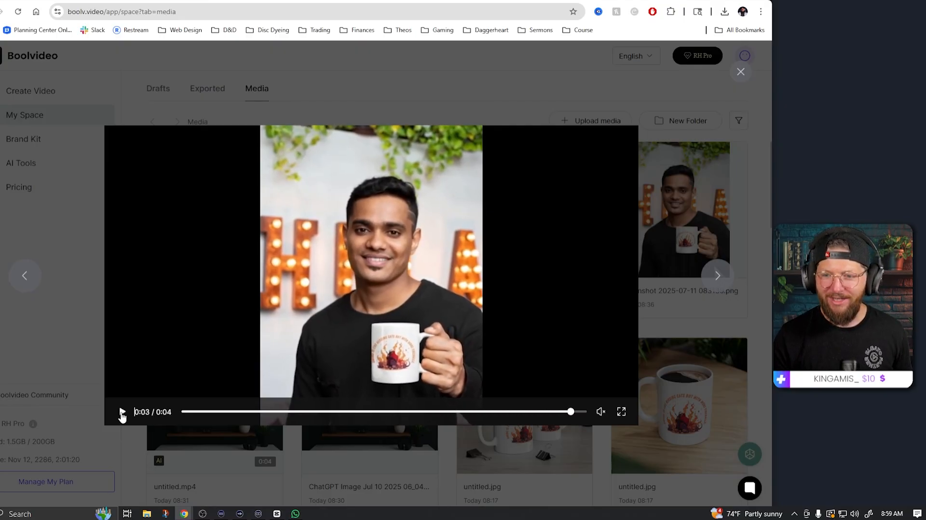
{"action": "left_click", "coordinate": [446, 116]}
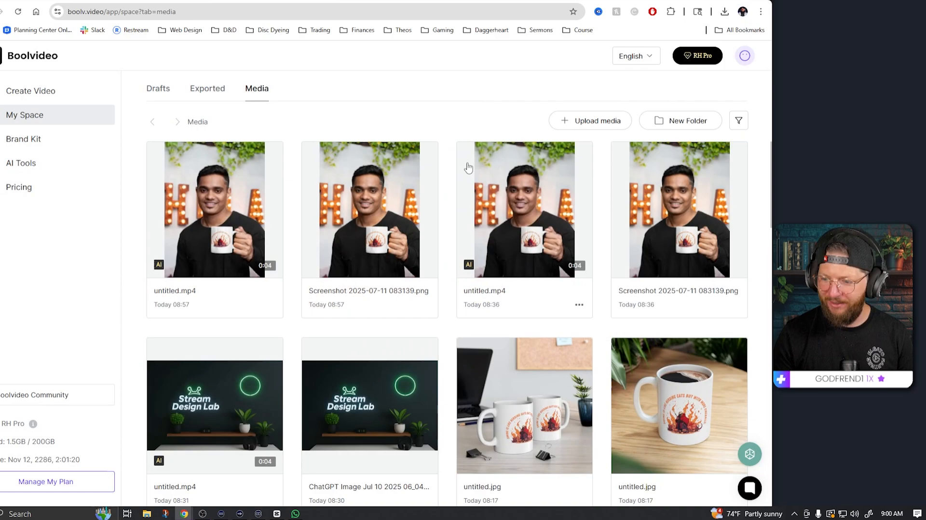